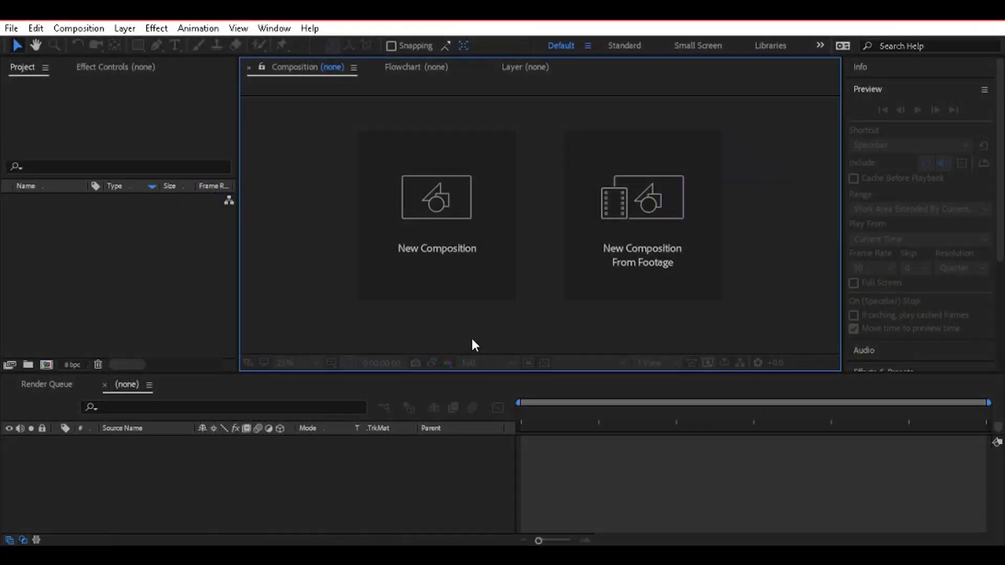
Step: Create Comp 1 at 1080×1080, 29.97 fps, lasting 0;00;03;16
{"action": "left_click", "coordinate": [78, 28]}
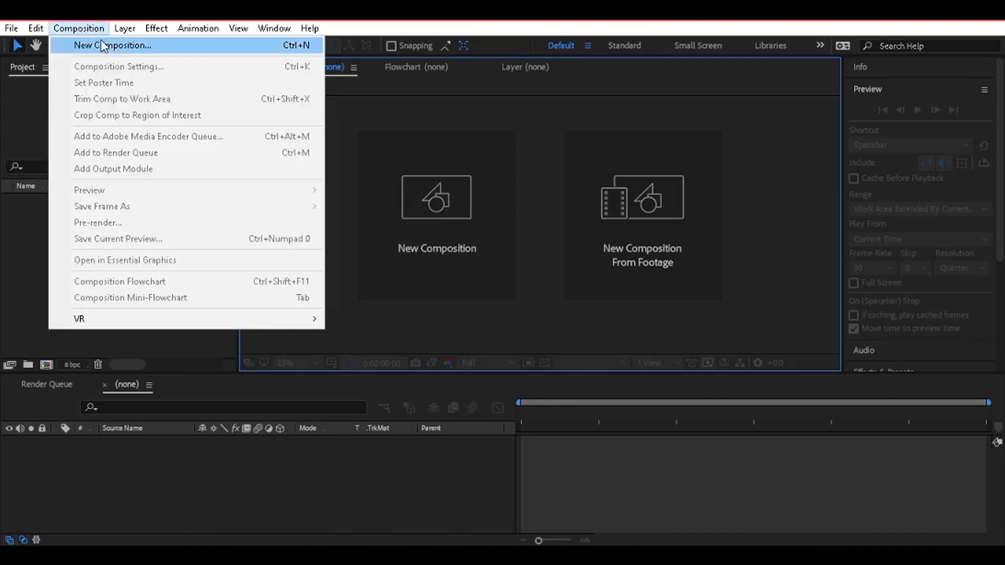
{"action": "left_click", "coordinate": [101, 42]}
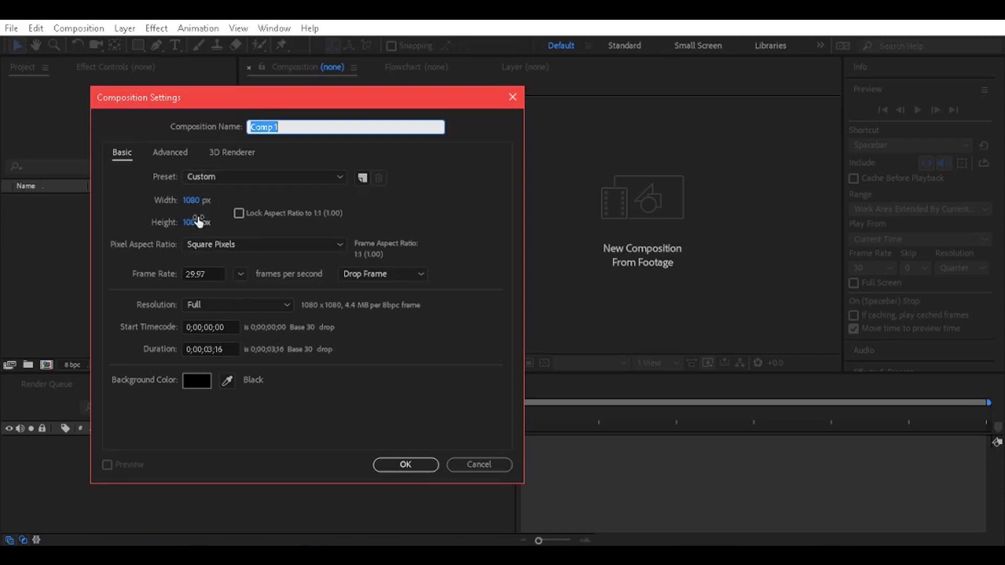
{"action": "left_click", "coordinate": [406, 466]}
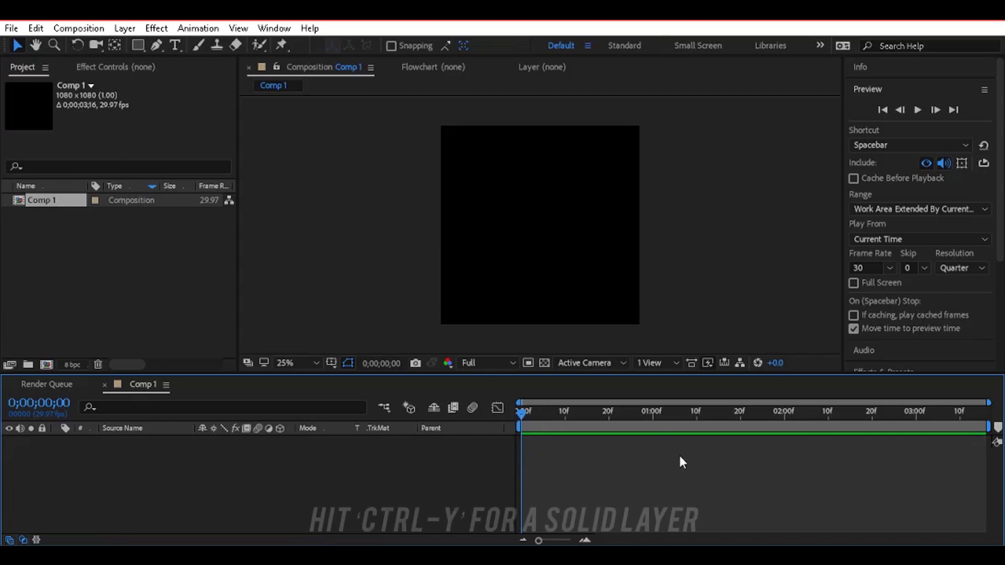
Step: Add a full-frame near-white F1F1F1 solid, White Solid 1, with Ctrl+Y
{"action": "key", "text": "ctrl+y"}
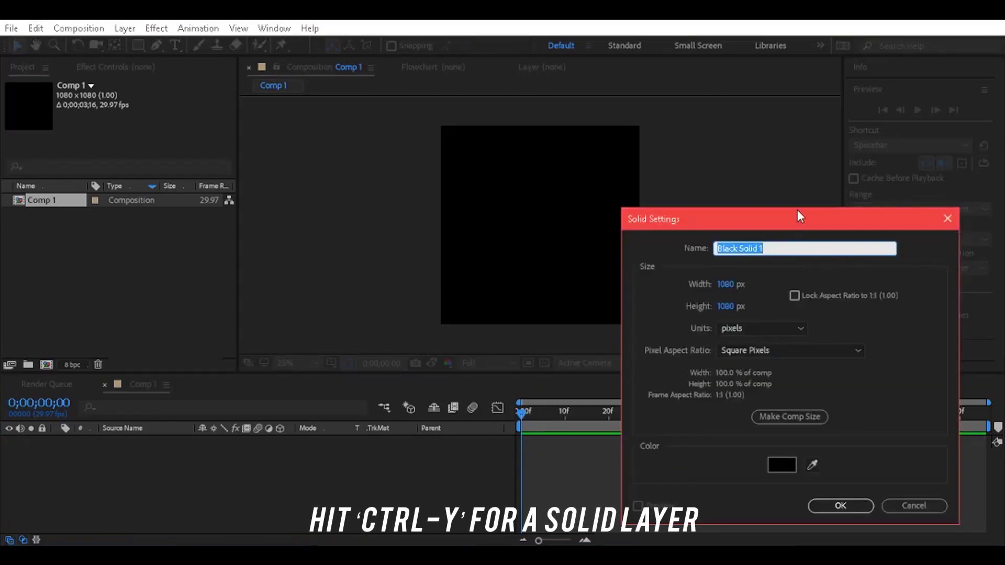
{"action": "left_click_drag", "start_coordinate": [808, 215], "coordinate": [734, 147]}
{"action": "left_click", "coordinate": [708, 394]}
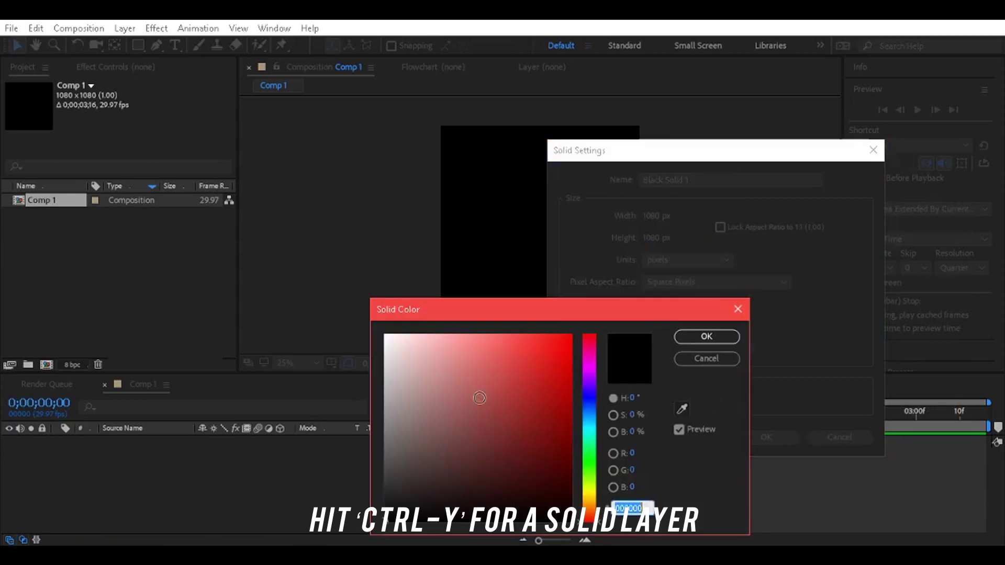
{"action": "mouse_move", "coordinate": [390, 351]}
{"action": "left_mouse_down"}
{"action": "mouse_move", "coordinate": [374, 343]}
{"action": "mouse_move", "coordinate": [384, 344]}
{"action": "left_mouse_up"}
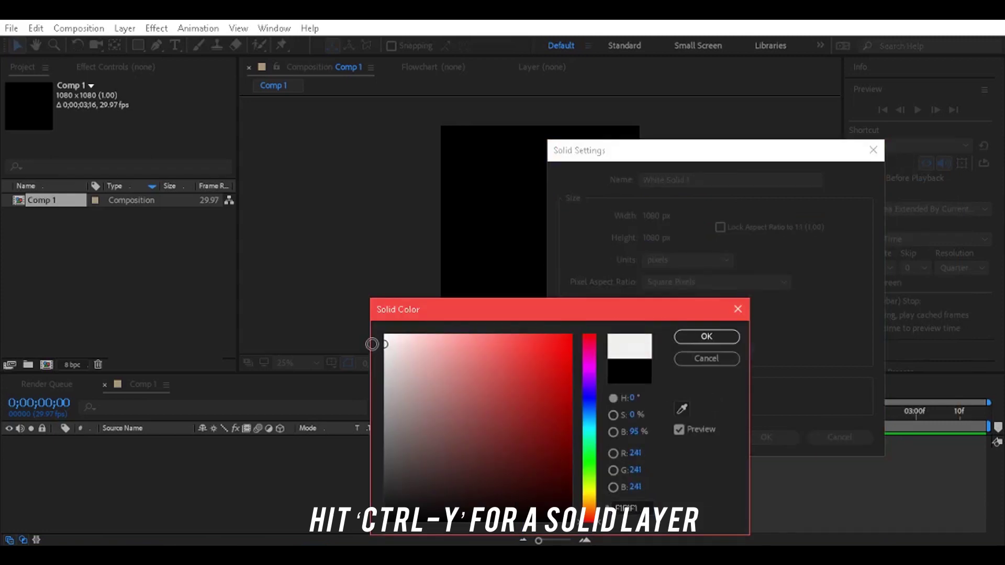
{"action": "left_click", "coordinate": [726, 338]}
{"action": "left_click", "coordinate": [766, 438]}
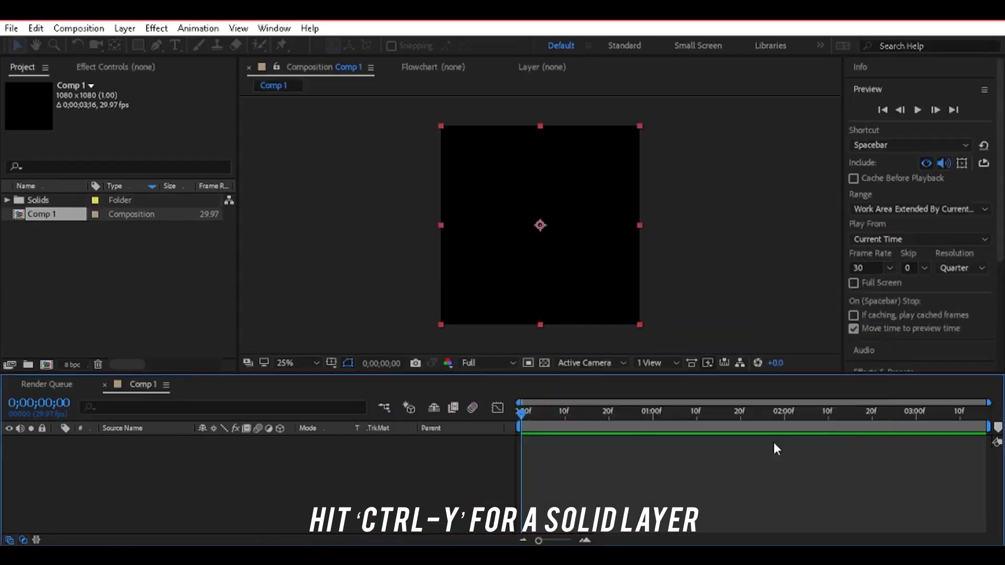
{"action": "left_click", "coordinate": [635, 494]}
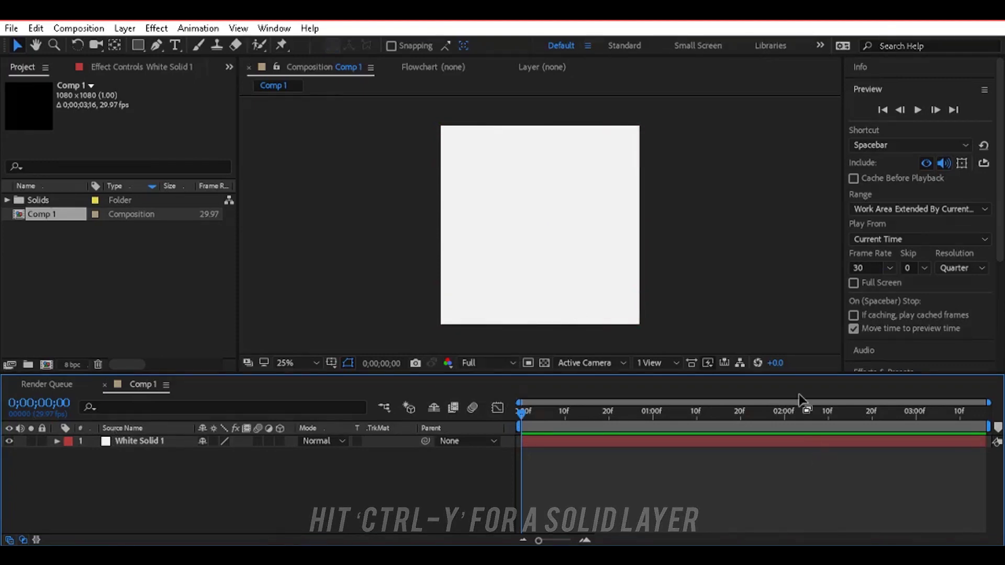
Step: Set the Ellipse tool to no stroke and 5700A0 fill, then draw a circle upper-left
{"action": "left_click", "coordinate": [136, 46]}
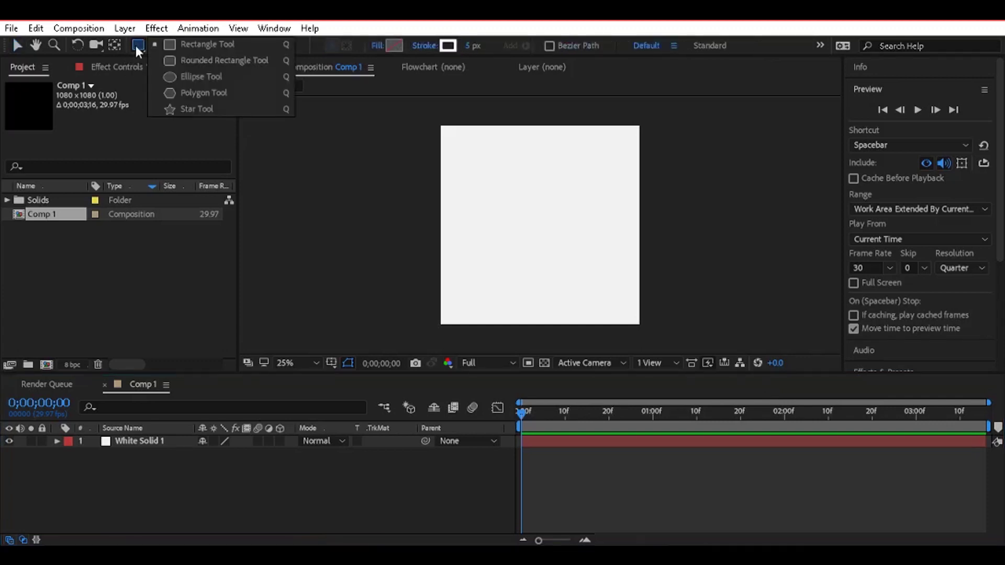
{"action": "left_click", "coordinate": [180, 76]}
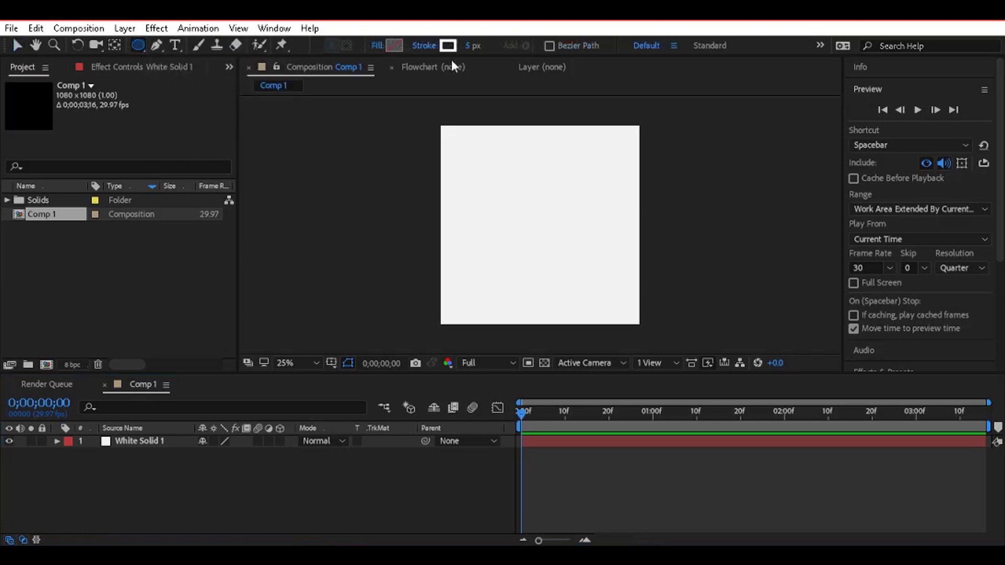
{"action": "left_click", "coordinate": [447, 46], "text": "alt"}
{"action": "left_click", "coordinate": [399, 44]}
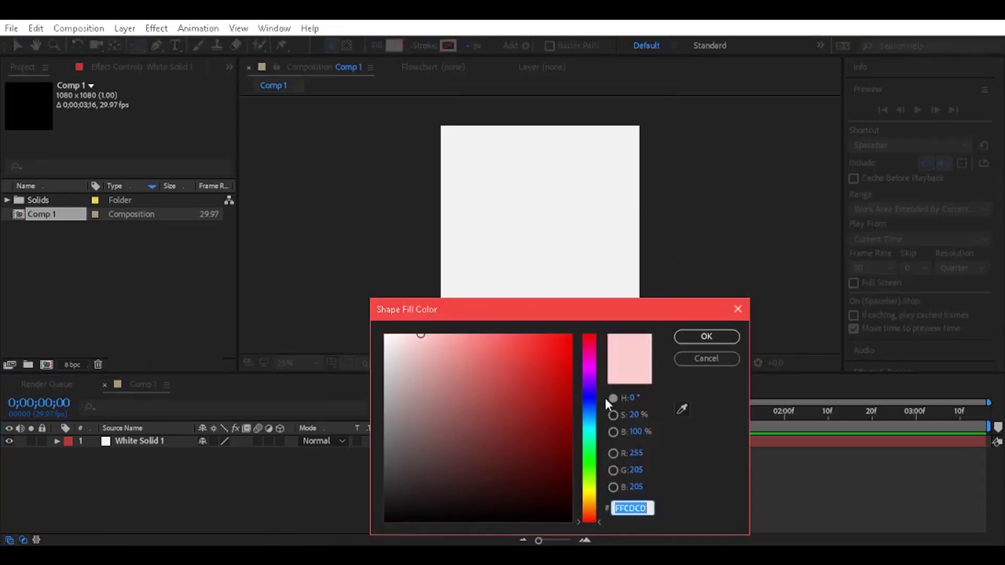
{"action": "mouse_move", "coordinate": [588, 378]}
{"action": "left_mouse_down"}
{"action": "mouse_move", "coordinate": [588, 370]}
{"action": "mouse_move", "coordinate": [592, 381]}
{"action": "left_mouse_up"}
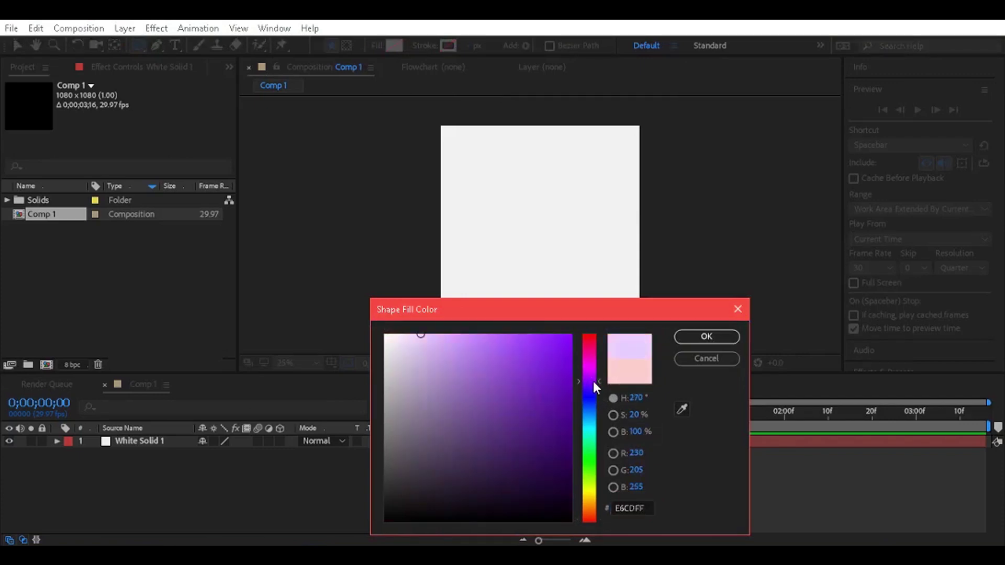
{"action": "mouse_move", "coordinate": [556, 417]}
{"action": "left_mouse_down"}
{"action": "mouse_move", "coordinate": [585, 395]}
{"action": "mouse_move", "coordinate": [588, 404]}
{"action": "left_mouse_up"}
{"action": "left_click", "coordinate": [698, 338]}
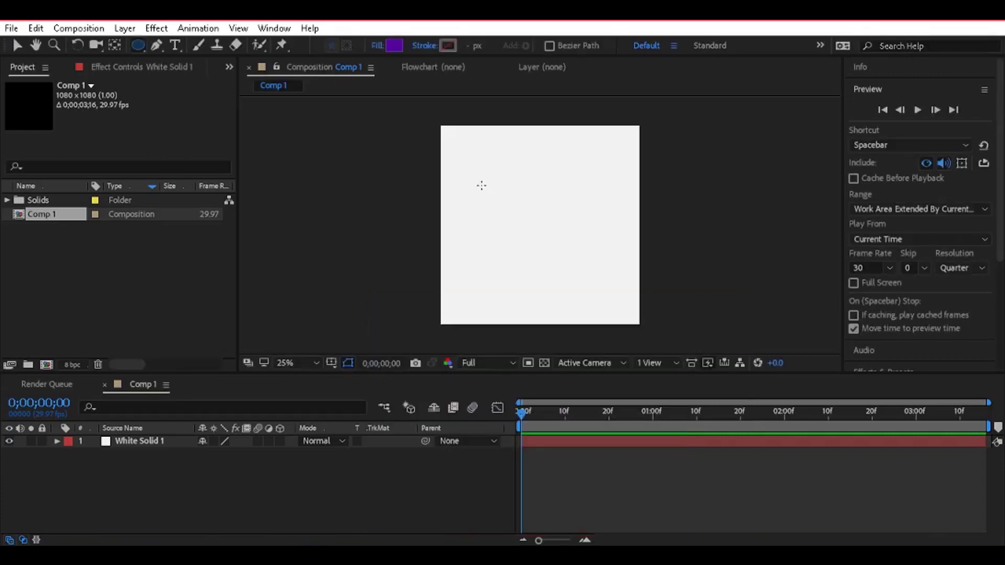
{"action": "mouse_move", "coordinate": [481, 185]}
{"action": "left_mouse_down"}
{"action": "mouse_move", "coordinate": [522, 211]}
{"action": "mouse_move", "coordinate": [525, 227]}
{"action": "mouse_move", "coordinate": [545, 189]}
{"action": "mouse_move", "coordinate": [518, 212]}
{"action": "mouse_move", "coordinate": [533, 229]}
{"action": "left_mouse_up"}
Step: Centre the purple circle's anchor point with the Pan Behind tool
{"action": "double_click", "coordinate": [117, 45], "text": "ctrl"}
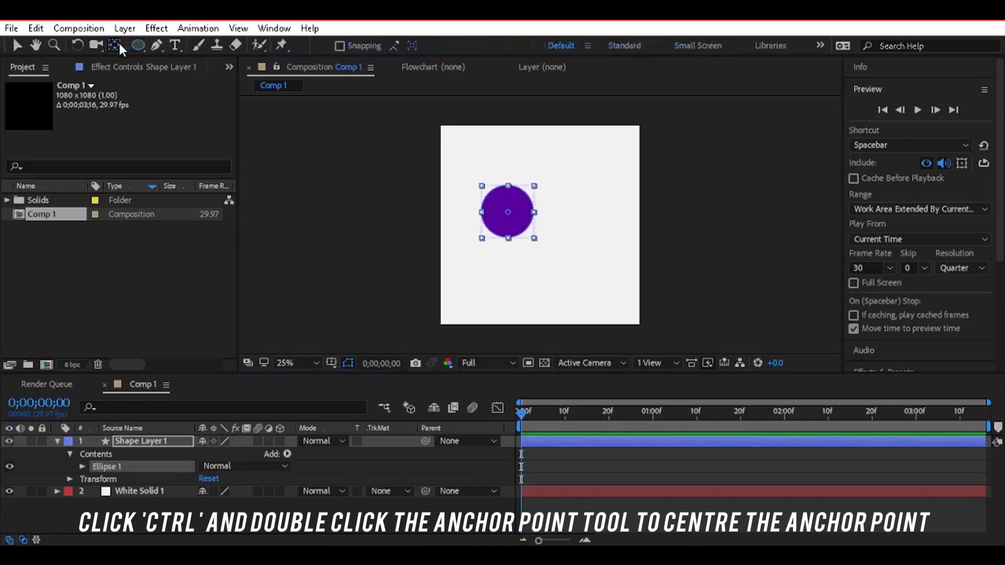
{"action": "left_click", "coordinate": [651, 448]}
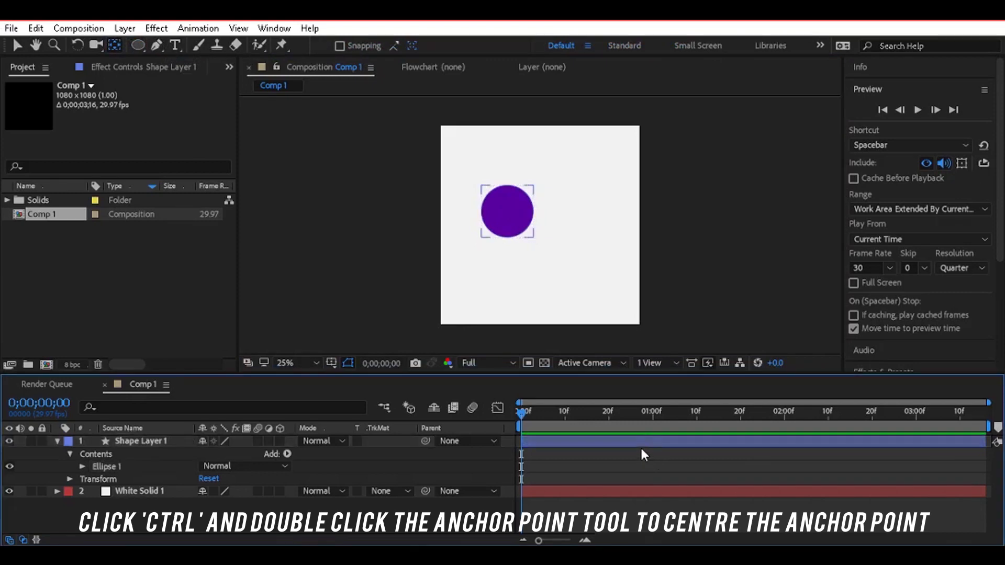
{"action": "left_click", "coordinate": [640, 446]}
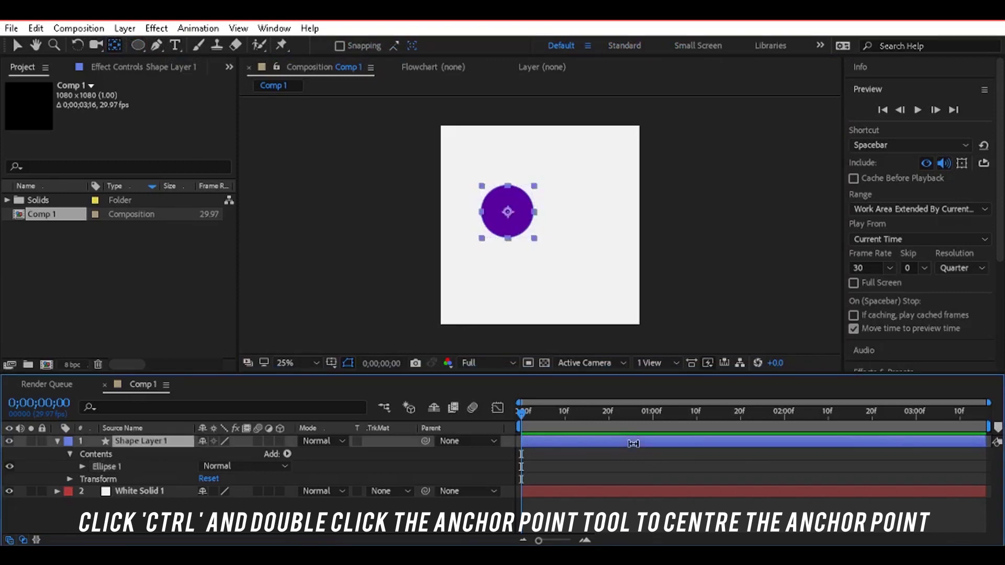
{"action": "left_click", "coordinate": [579, 464]}
{"action": "left_click", "coordinate": [570, 442]}
Step: Duplicate the circle, move the copy down-right and fill it yellow EAFF00
{"action": "key", "text": "ctrl+d"}
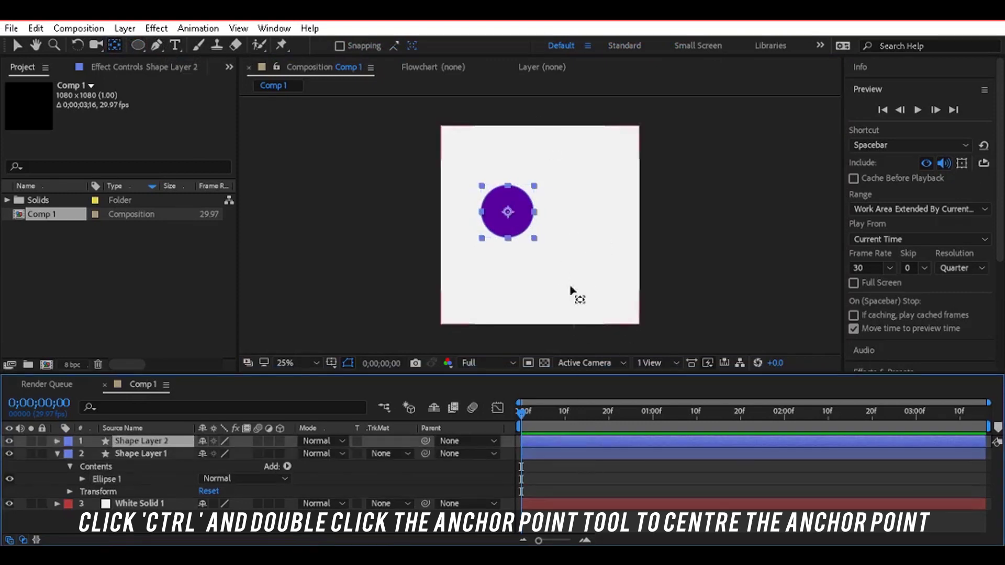
{"action": "key", "text": "v"}
{"action": "left_click_drag", "start_coordinate": [531, 234], "coordinate": [610, 262]}
{"action": "left_click", "coordinate": [512, 45]}
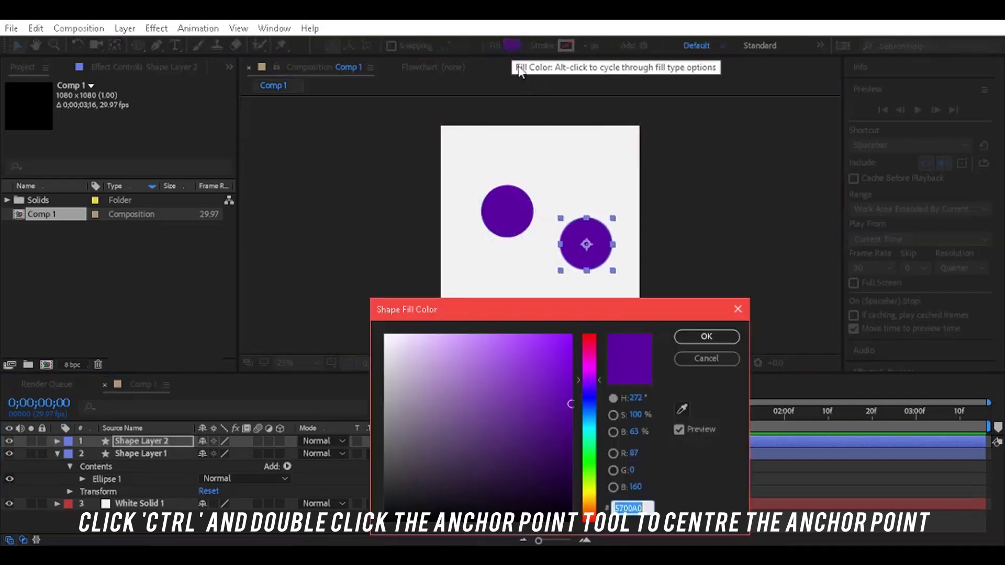
{"action": "left_click", "coordinate": [587, 488]}
{"action": "left_click_drag", "start_coordinate": [552, 362], "coordinate": [570, 335]}
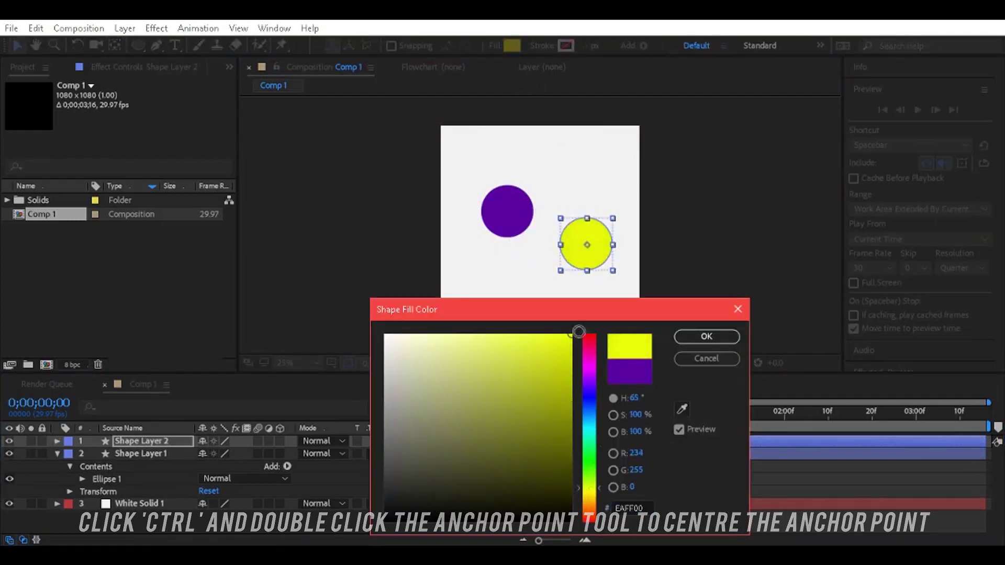
{"action": "left_click", "coordinate": [727, 338]}
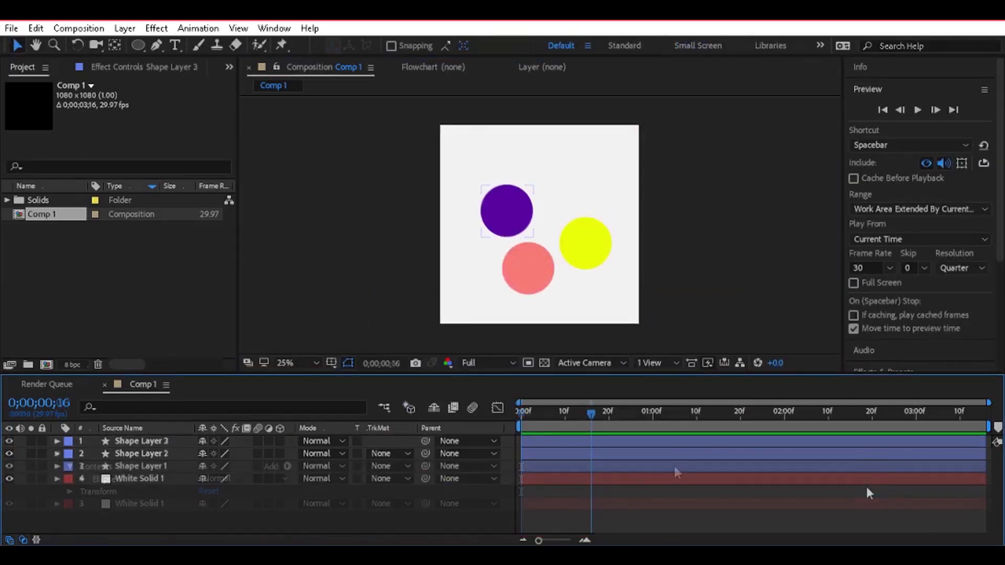
{"action": "left_click", "coordinate": [693, 443]}
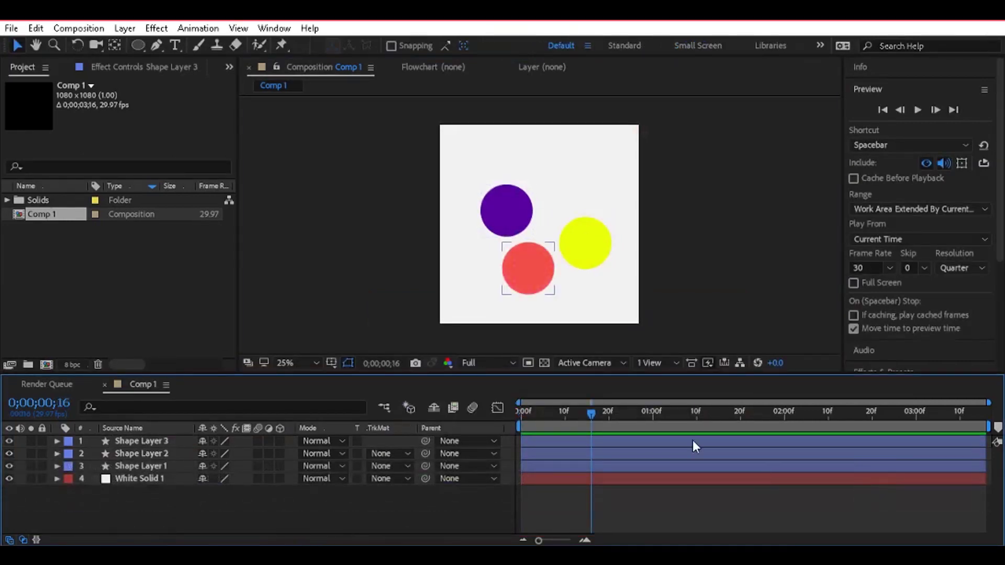
Step: Enable the composition's motion blur and turn it on for the shape layers
{"action": "left_click", "coordinate": [397, 455]}
{"action": "key", "text": "F2"}
{"action": "left_click", "coordinate": [472, 408]}
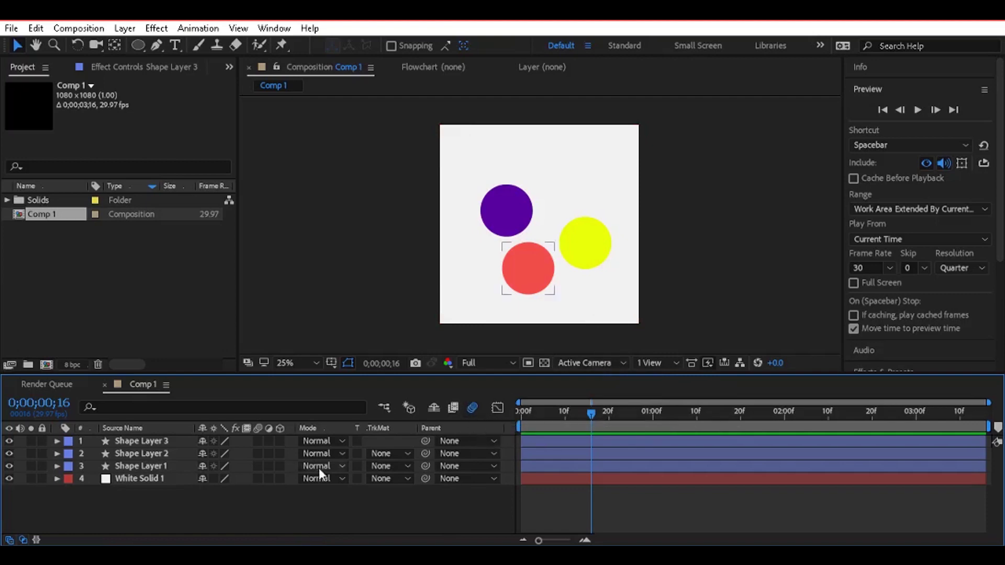
{"action": "left_click", "coordinate": [258, 466]}
Step: Make the three circle layers 3D, leaving White Solid 1 as 2D
{"action": "left_click_drag", "start_coordinate": [280, 440], "coordinate": [284, 462]}
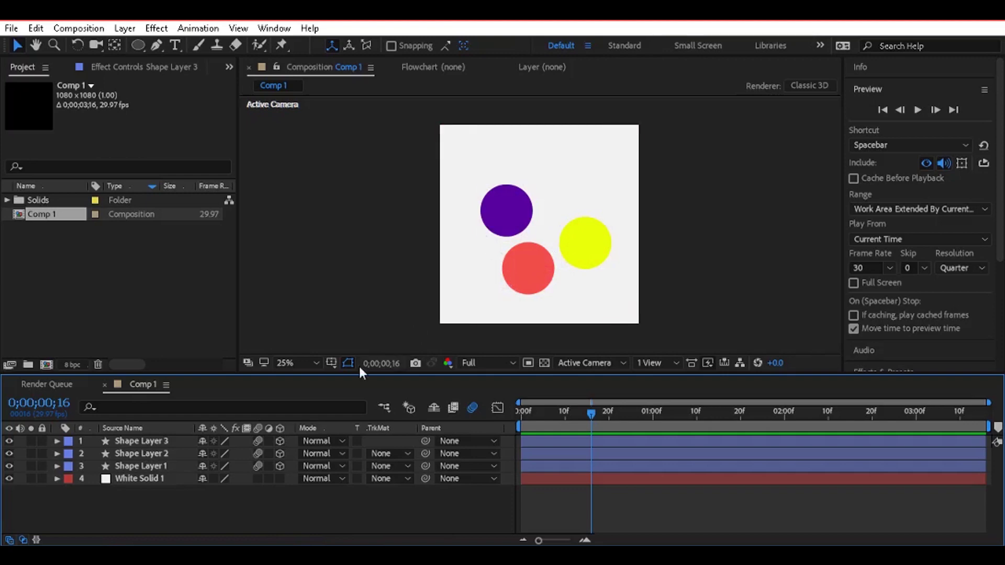
{"action": "left_click", "coordinate": [134, 479]}
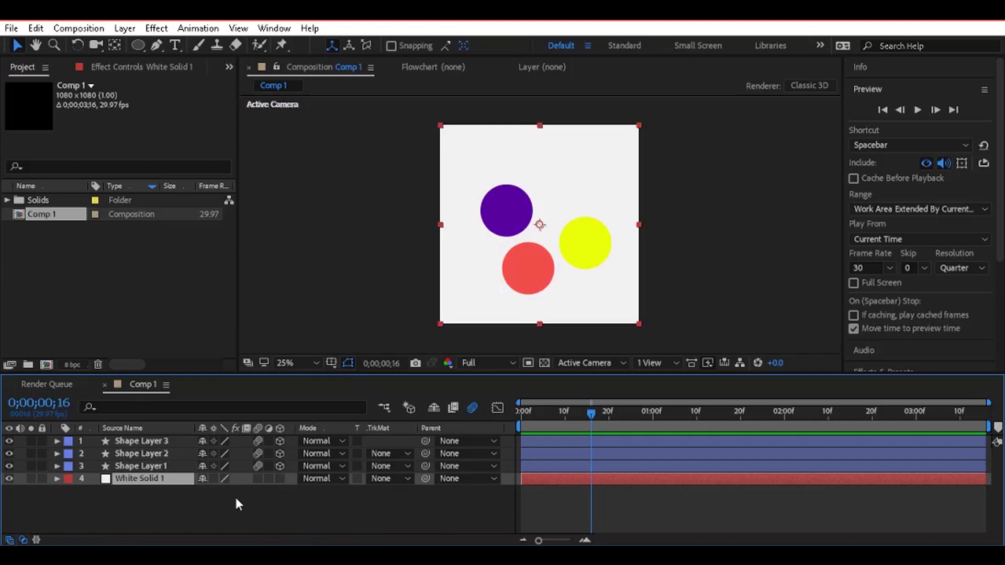
{"action": "left_click", "coordinate": [280, 478]}
{"action": "left_click", "coordinate": [280, 478]}
{"action": "key", "text": "Page_Up"}
Step: Lower the purple circle's Position to 362, 510, 0, discarding the trial keyframes
{"action": "left_click", "coordinate": [174, 466]}
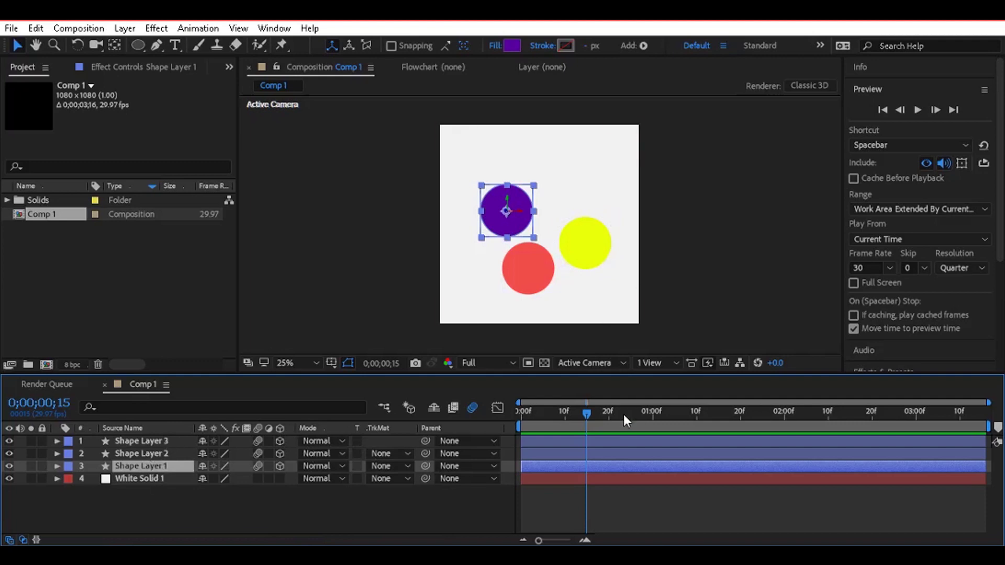
{"action": "key", "text": "p"}
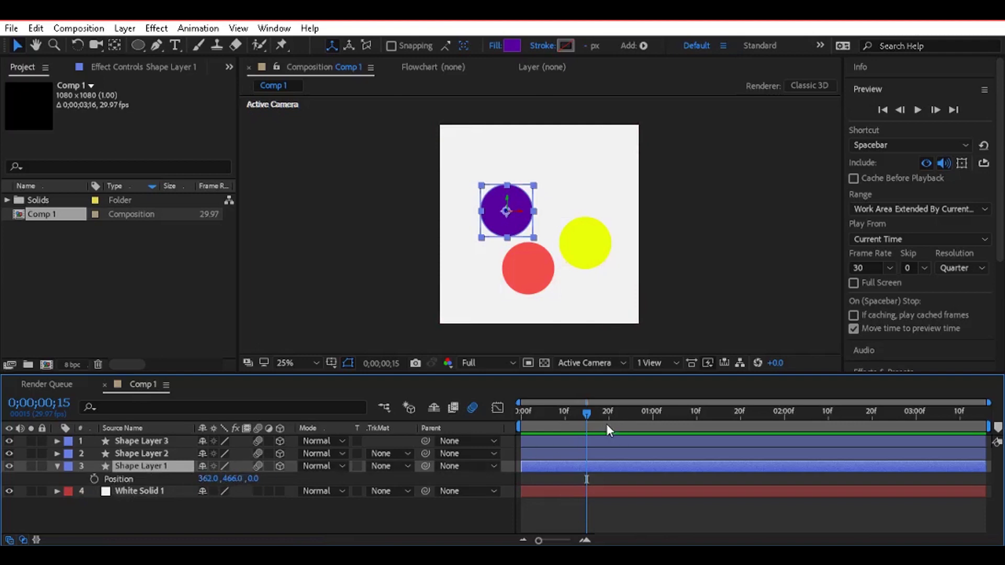
{"action": "left_click", "coordinate": [578, 413]}
{"action": "left_click", "coordinate": [557, 416]}
{"action": "left_click_drag", "start_coordinate": [235, 479], "coordinate": [261, 487]}
{"action": "left_click", "coordinate": [95, 478]}
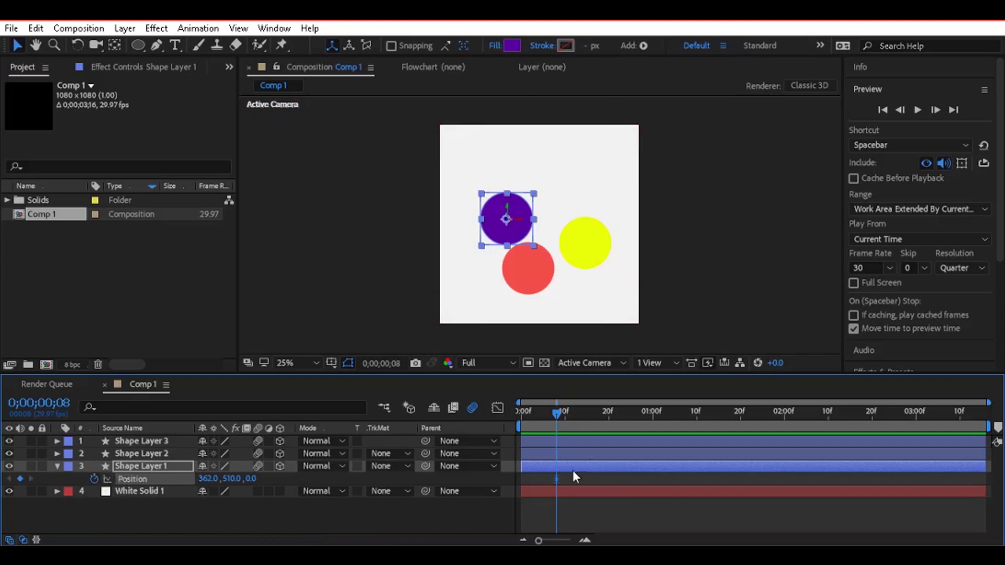
{"action": "key", "text": "shift+Page_Down"}
{"action": "key", "text": "shift+Page_Down"}
{"action": "left_click_drag", "start_coordinate": [235, 478], "coordinate": [262, 480]}
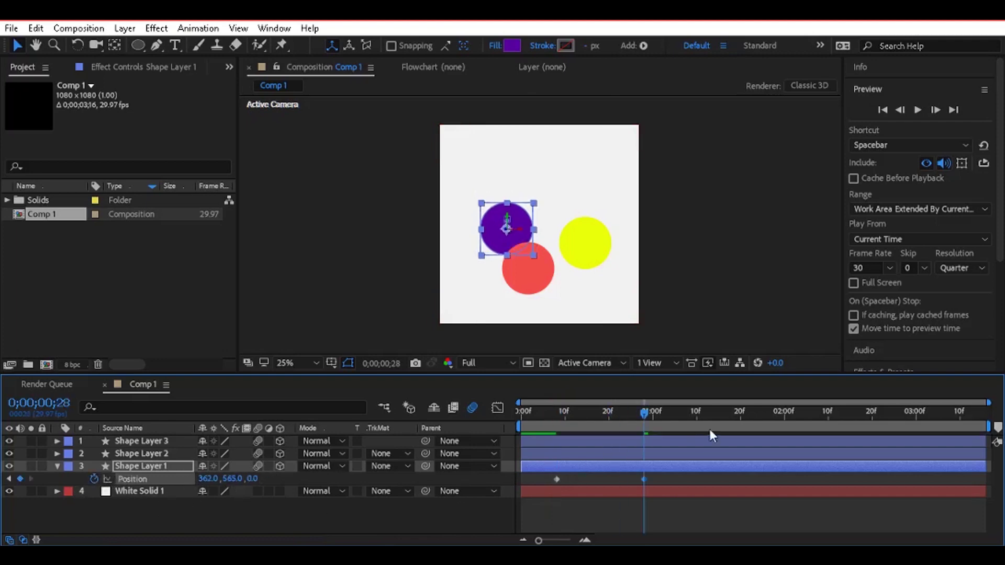
{"action": "key", "text": "space"}
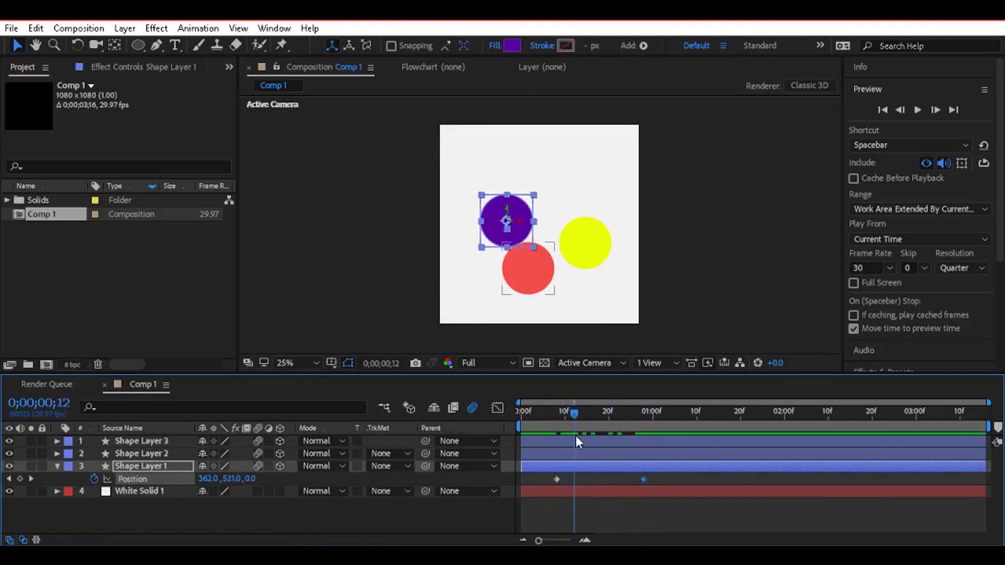
{"action": "key", "text": "ctrl+z"}
{"action": "key", "text": "shift+Page_Up"}
{"action": "key", "text": "shift+Page_Up"}
{"action": "left_click", "coordinate": [346, 476]}
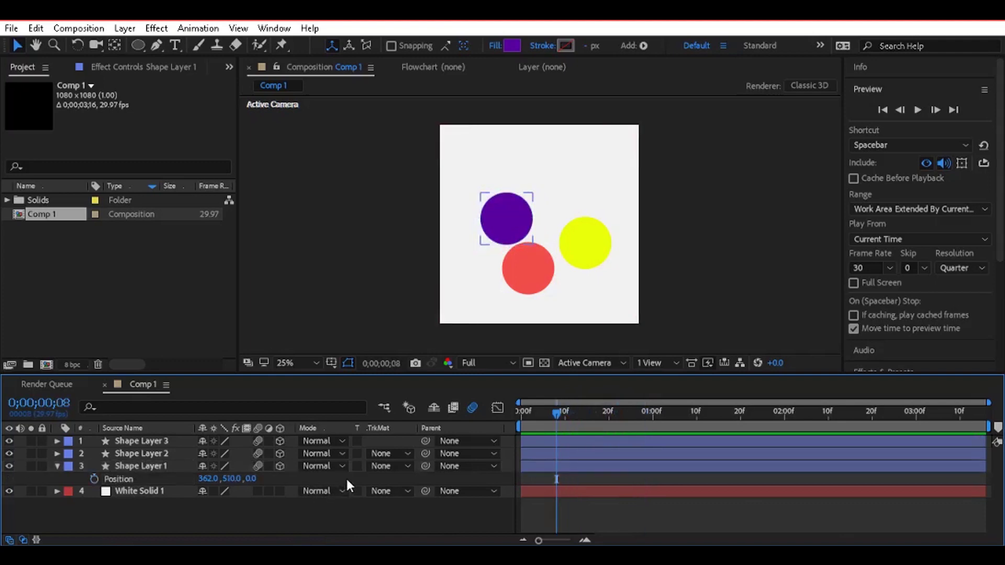
Step: Select the yellow circle layer and move the playhead to 0;00;01;09
{"action": "left_click", "coordinate": [606, 453]}
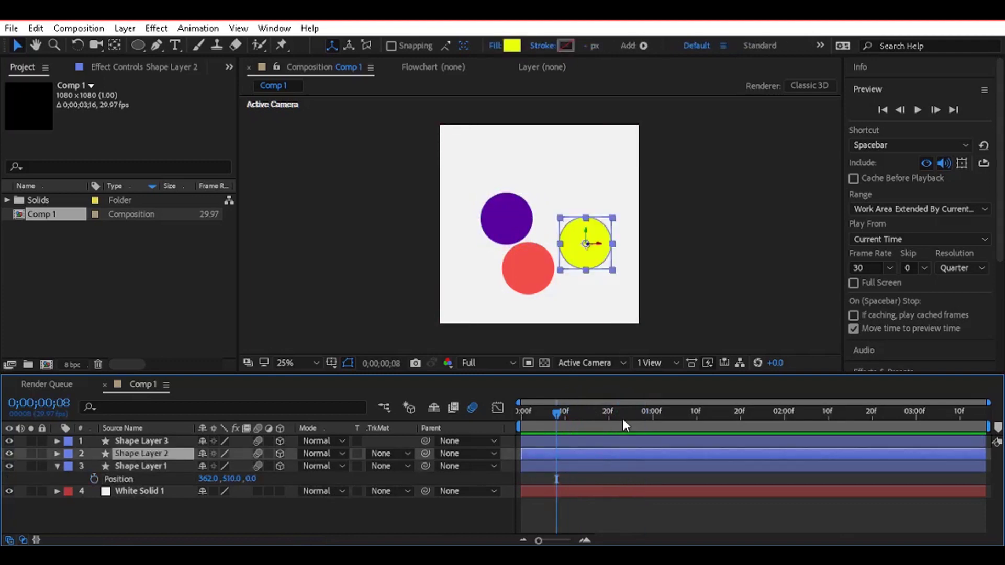
{"action": "left_click_drag", "start_coordinate": [624, 421], "coordinate": [693, 428]}
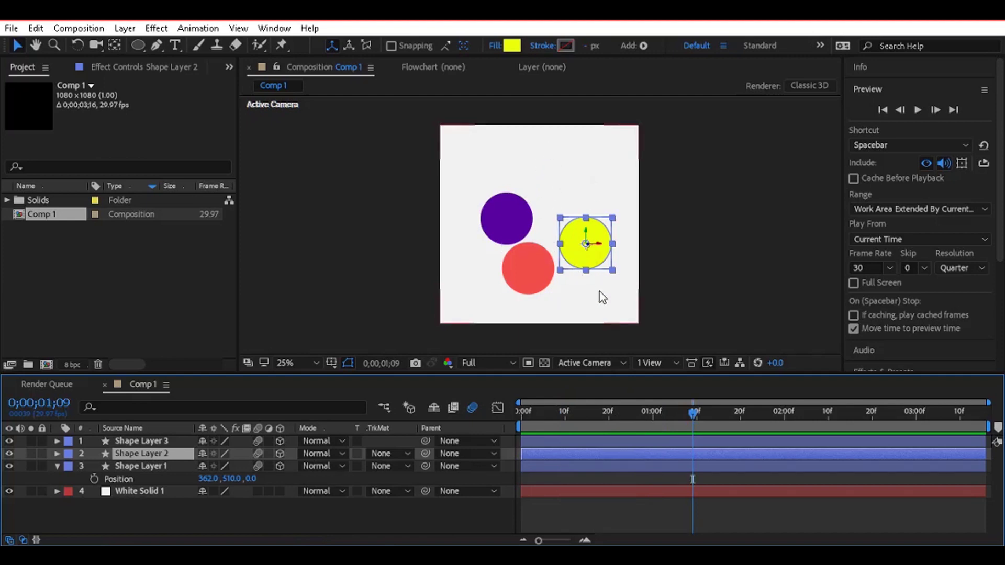
{"action": "left_click", "coordinate": [667, 362]}
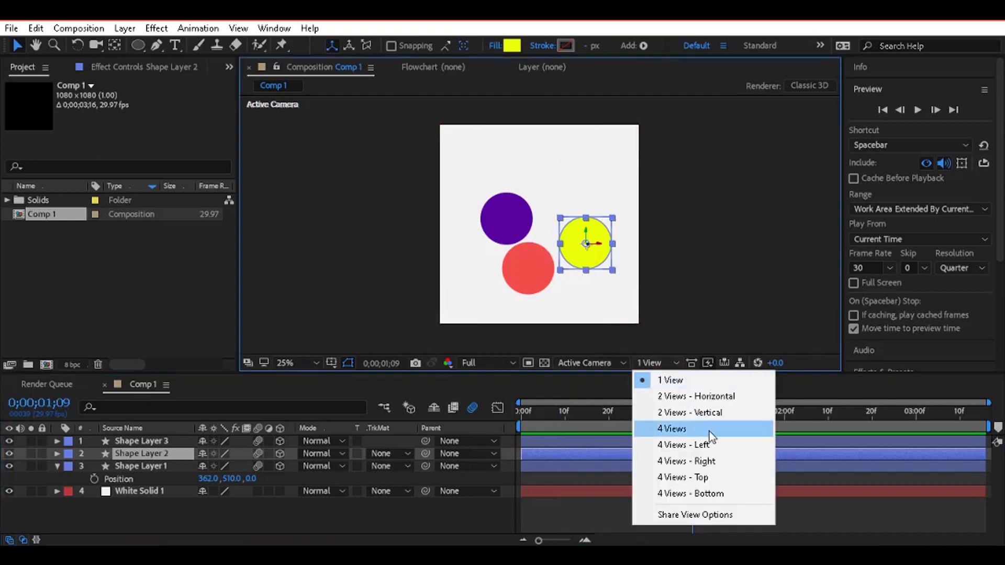
Step: Switch to 2 Views - Horizontal and reveal Position for Shape Layers 1, 2 and 3
{"action": "left_click", "coordinate": [711, 399]}
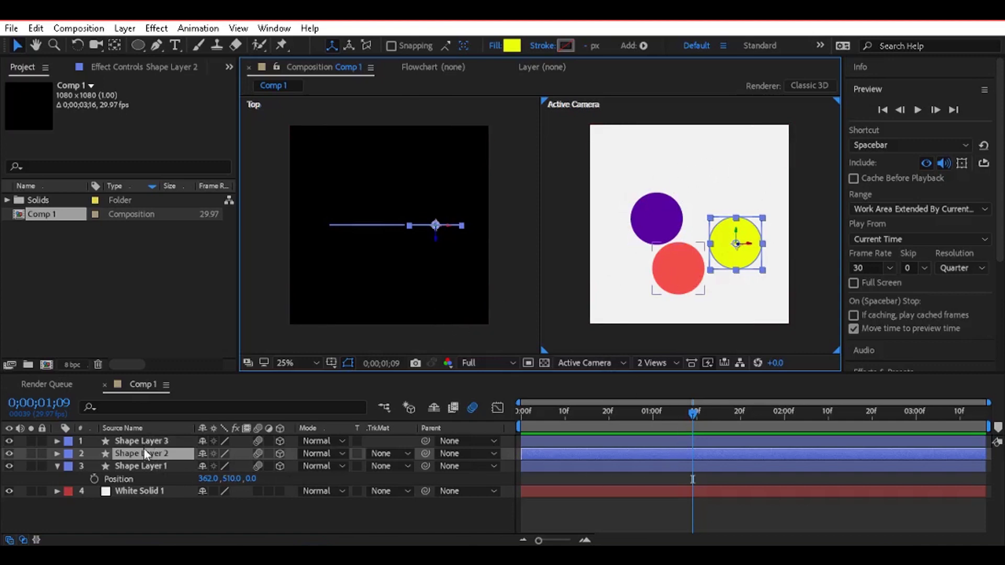
{"action": "left_click", "coordinate": [156, 465]}
{"action": "left_click", "coordinate": [162, 454]}
{"action": "key", "text": "p"}
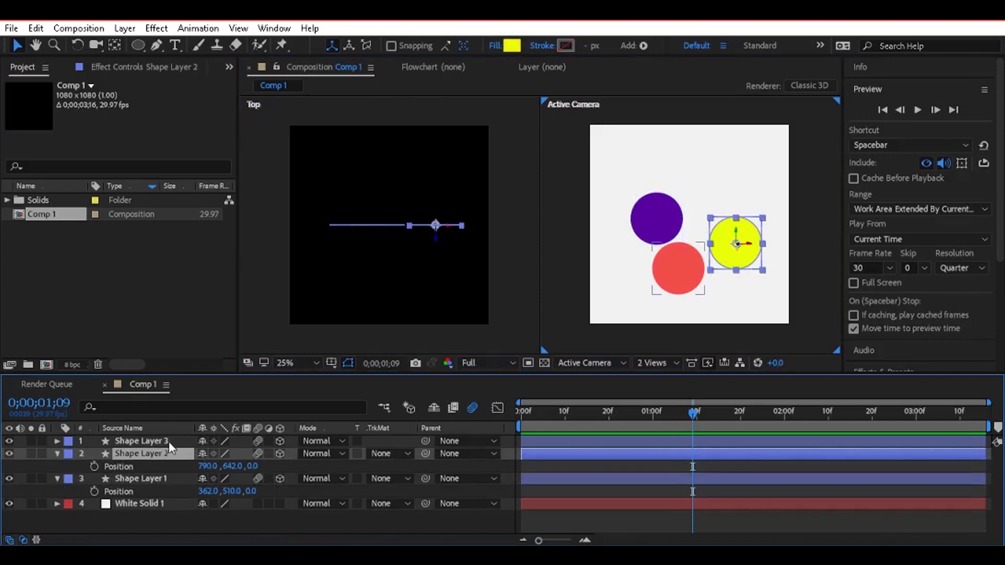
{"action": "left_click", "coordinate": [168, 441]}
{"action": "key", "text": "p"}
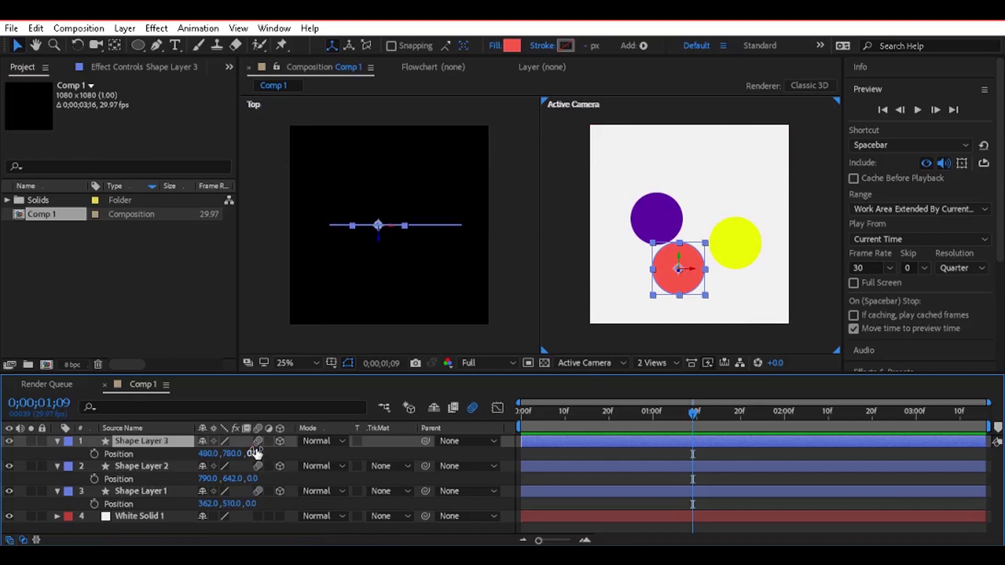
Step: Push the coral-red circle back in depth to Z 1196
{"action": "left_click_drag", "start_coordinate": [253, 454], "coordinate": [431, 467]}
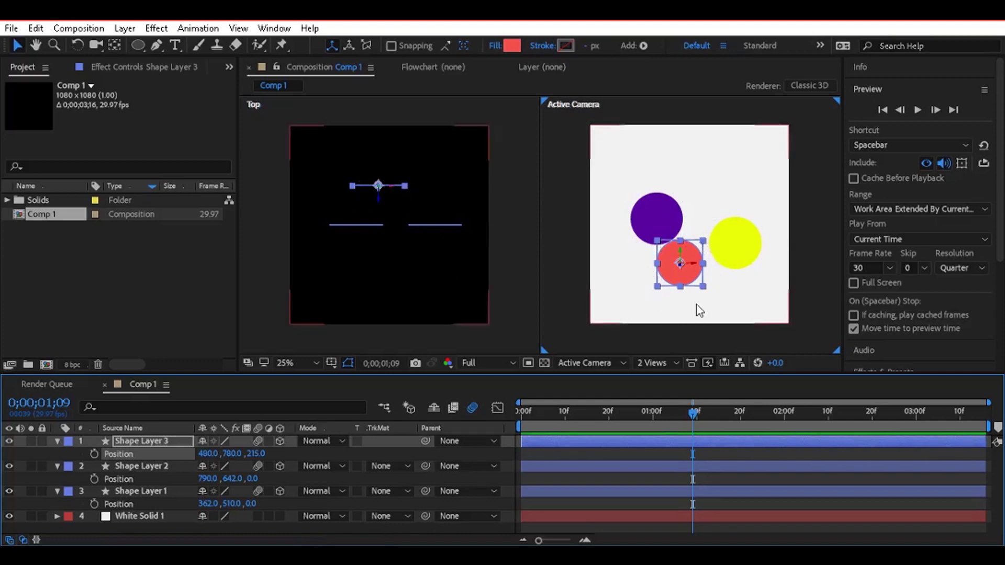
{"action": "left_click_drag", "start_coordinate": [256, 454], "coordinate": [474, 429]}
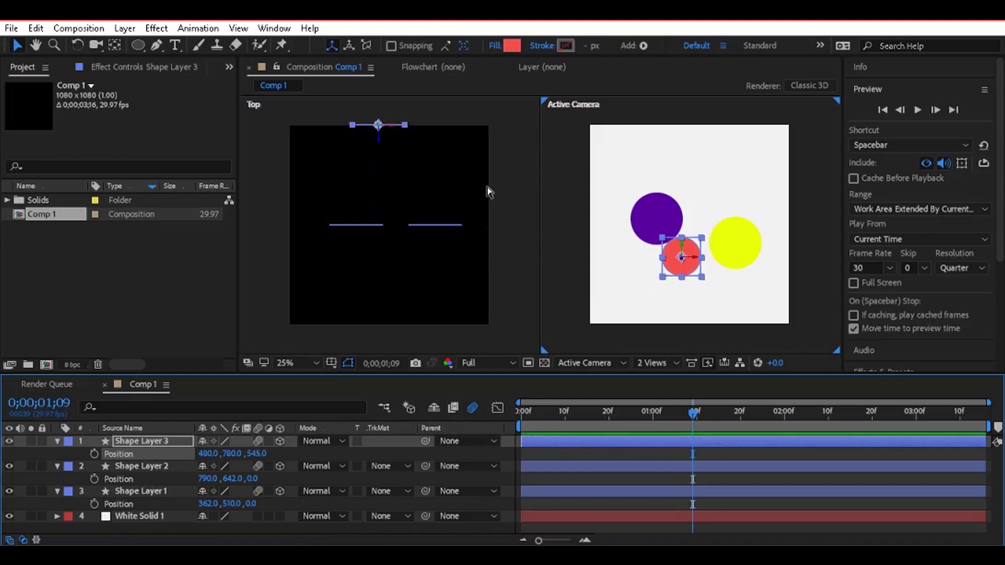
{"action": "scroll", "coordinate": [328, 328], "scroll_direction": "down", "scroll_amount": 2}
{"action": "left_click_drag", "start_coordinate": [257, 453], "coordinate": [337, 454]}
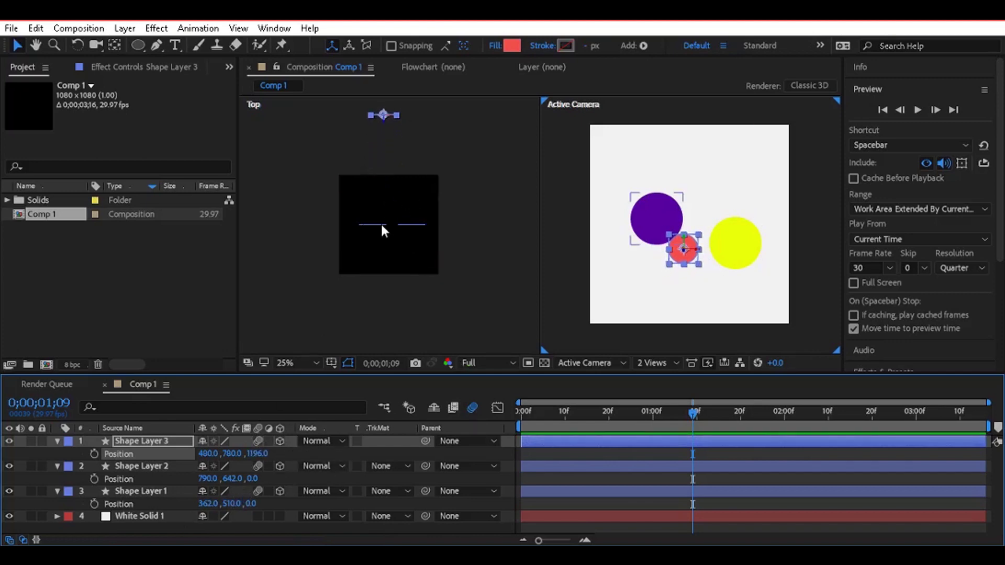
Step: Bring the purple circle forward to Z -795 and raise it to Y 344
{"action": "left_click", "coordinate": [151, 493]}
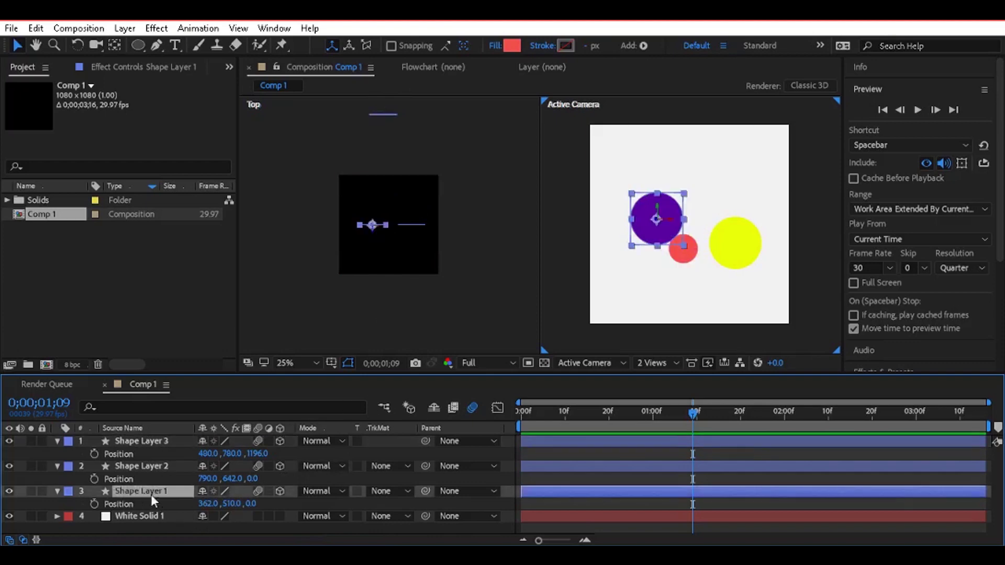
{"action": "left_click_drag", "start_coordinate": [251, 504], "coordinate": [218, 504]}
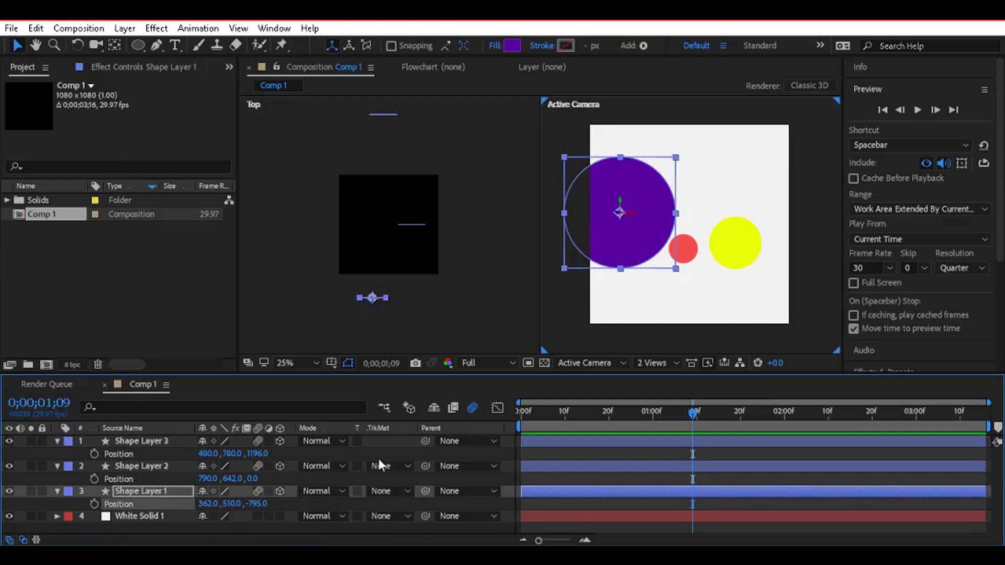
{"action": "left_click_drag", "start_coordinate": [602, 255], "coordinate": [594, 215]}
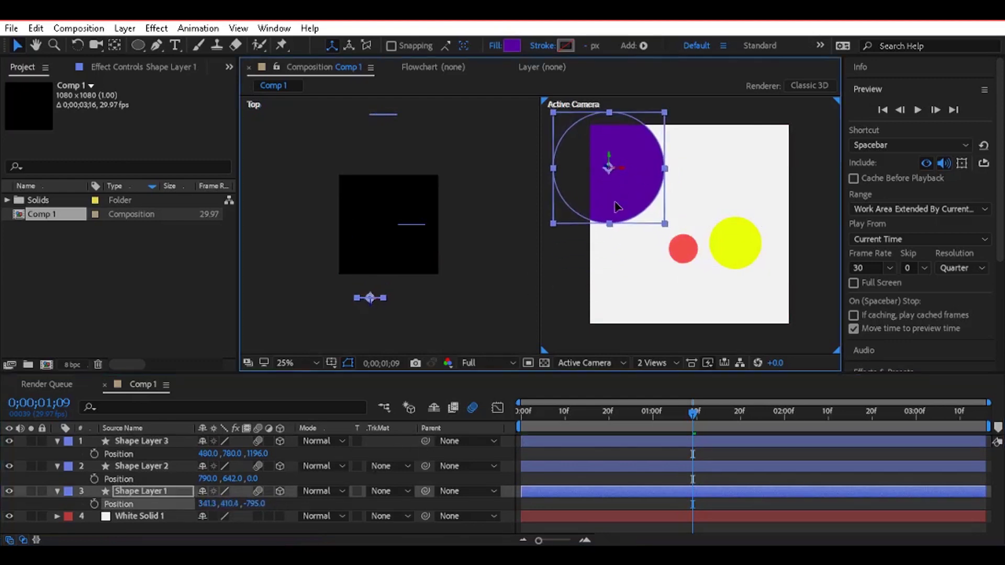
{"action": "left_click_drag", "start_coordinate": [683, 259], "coordinate": [684, 310]}
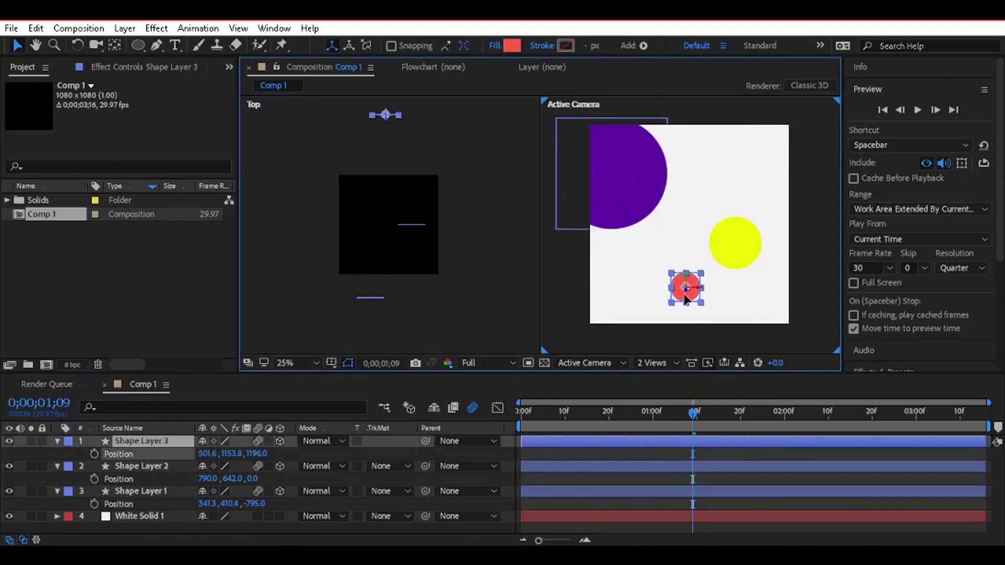
{"action": "key", "text": "ctrl+z"}
{"action": "key", "text": "ctrl+z"}
{"action": "left_click", "coordinate": [239, 490]}
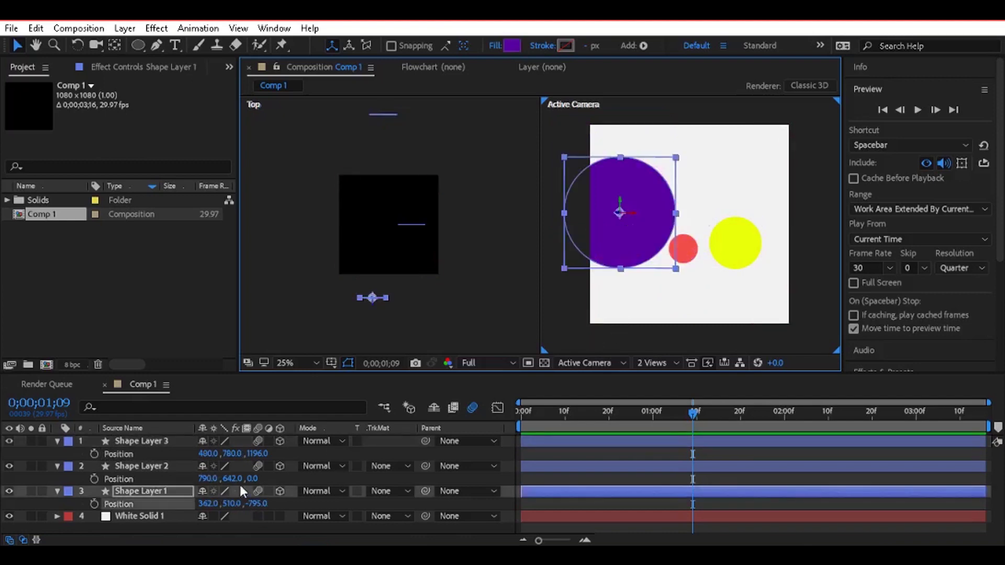
{"action": "left_click_drag", "start_coordinate": [233, 479], "coordinate": [234, 508]}
{"action": "left_click", "coordinate": [202, 491]}
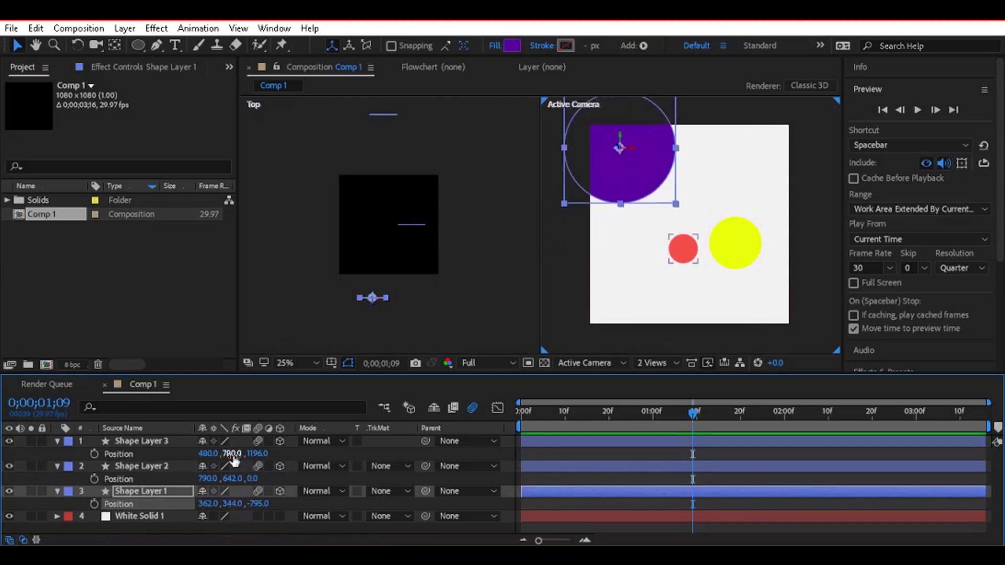
Step: Lower the coral-red circle to Y 1131
{"action": "left_click_drag", "start_coordinate": [232, 453], "coordinate": [266, 467]}
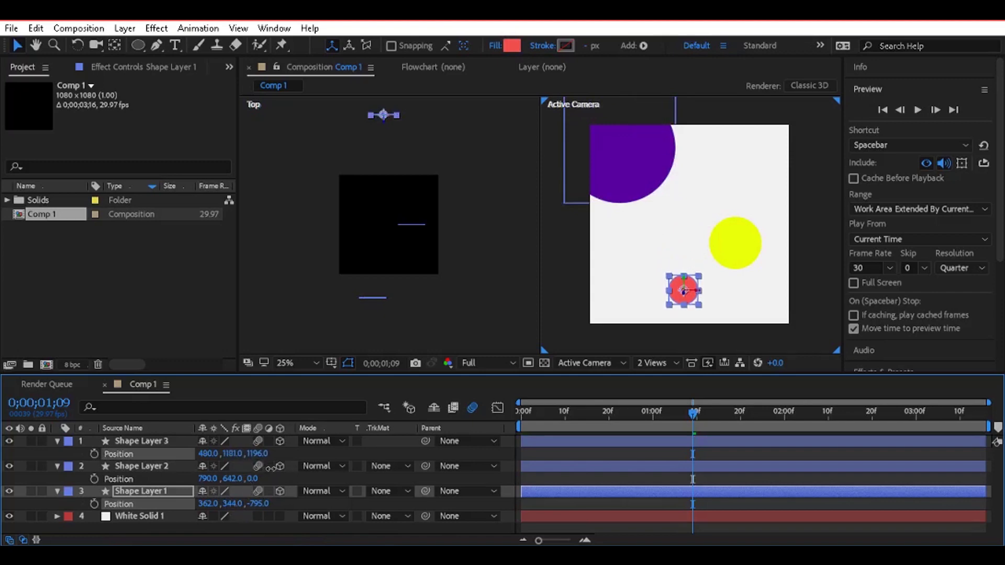
{"action": "left_click", "coordinate": [403, 441]}
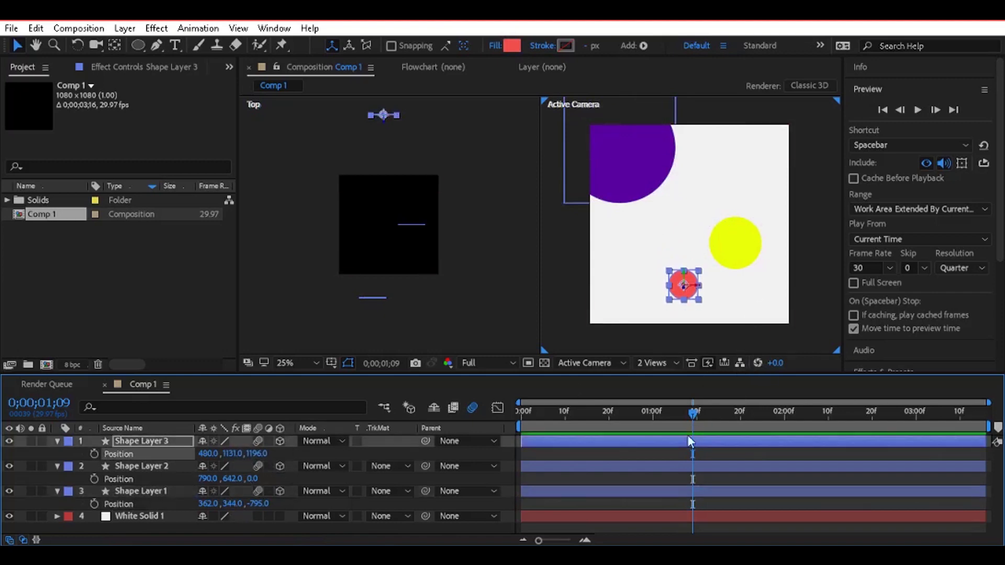
{"action": "left_click", "coordinate": [649, 450]}
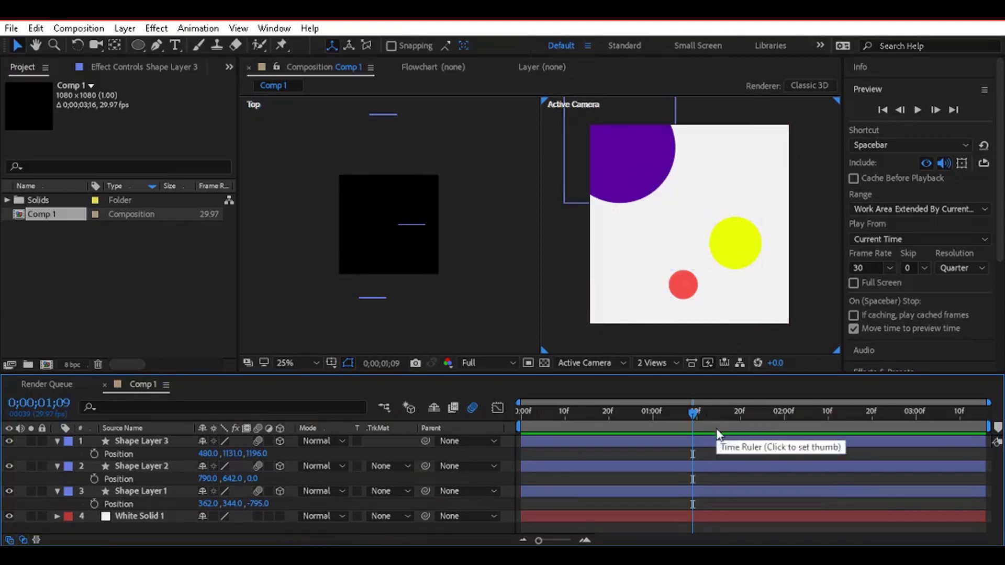
{"action": "left_click", "coordinate": [726, 443]}
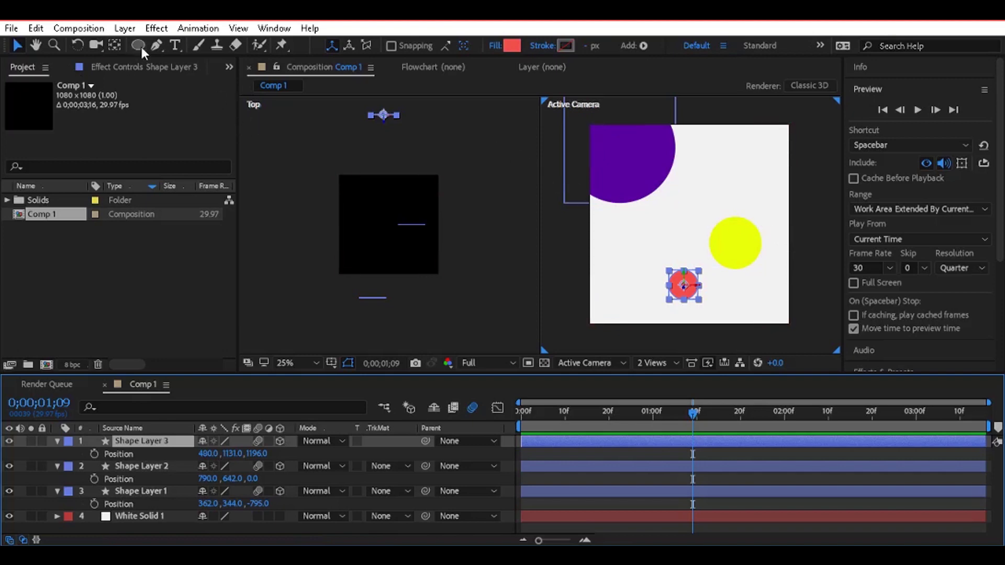
{"action": "left_click", "coordinate": [124, 30]}
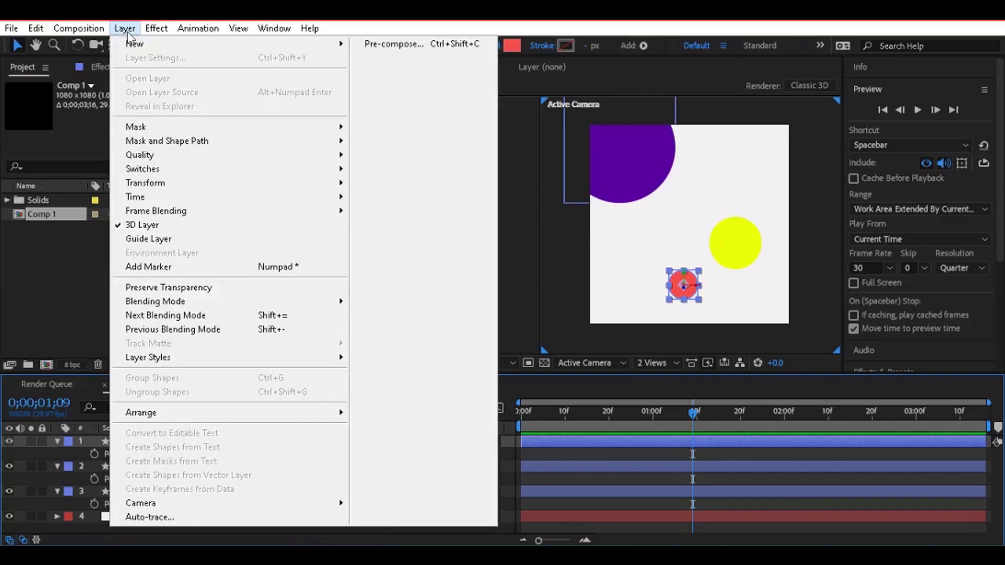
Step: Add a two-node camera named 'cam 1' through the timeline's New > Camera menu
{"action": "mouse_move", "coordinate": [130, 43]}
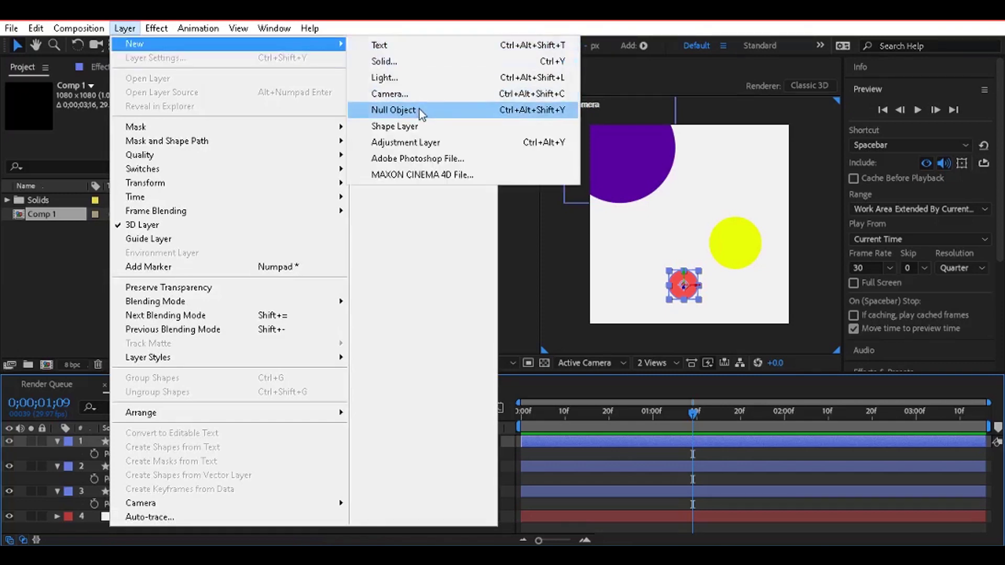
{"action": "left_click", "coordinate": [680, 462]}
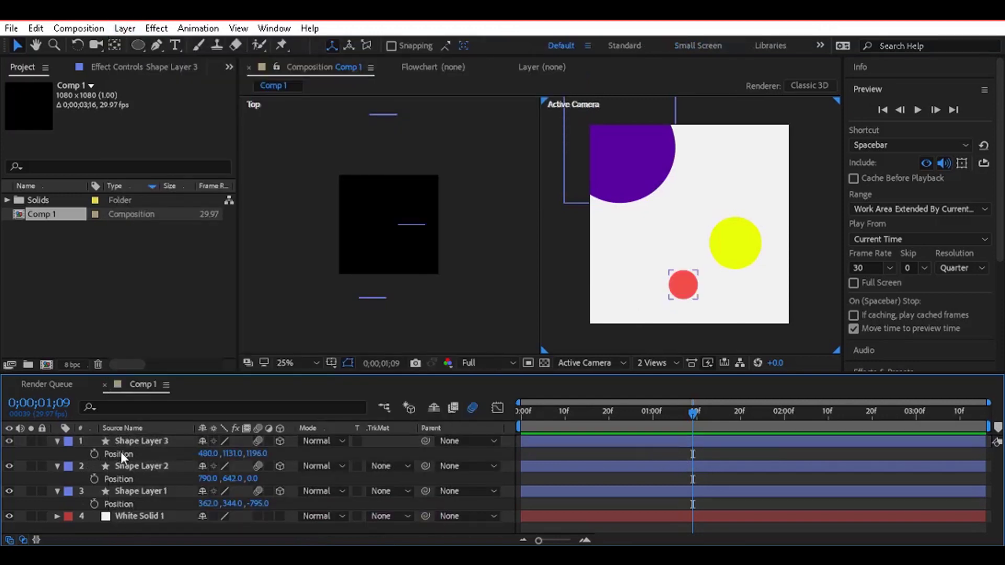
{"action": "right_click", "coordinate": [712, 455]}
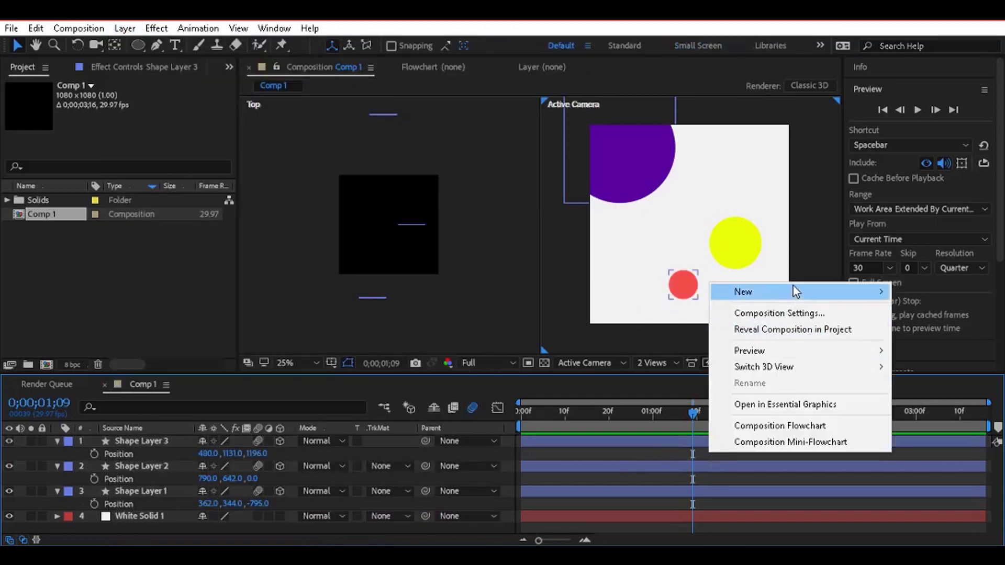
{"action": "mouse_move", "coordinate": [787, 294]}
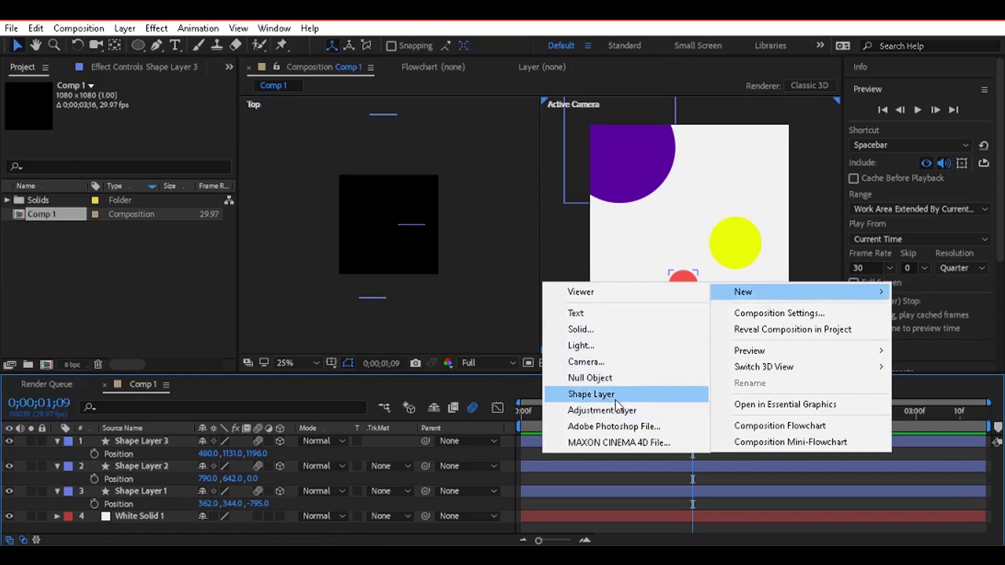
{"action": "left_click", "coordinate": [605, 368]}
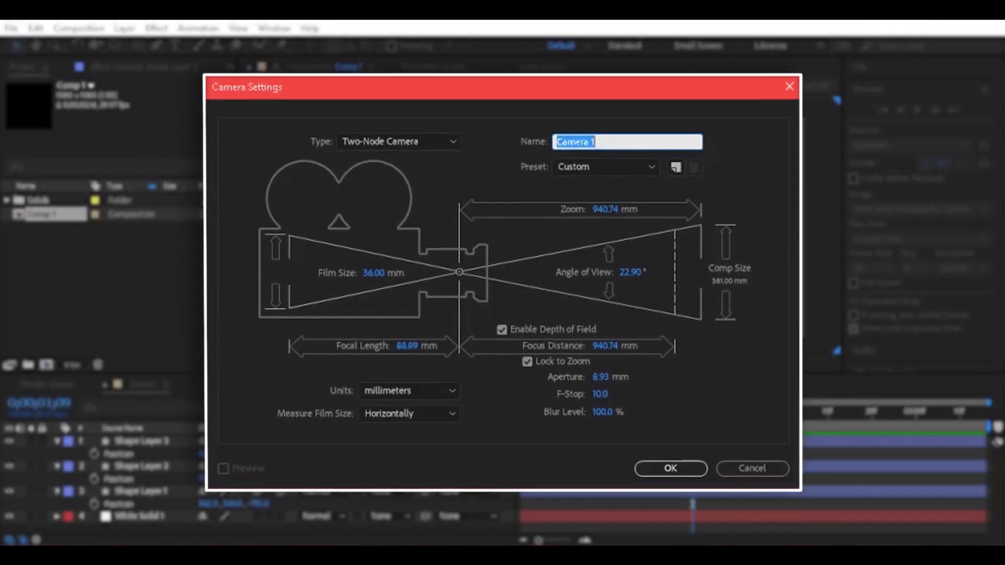
{"action": "type", "text": "cam 1"}
{"action": "left_click", "coordinate": [655, 448]}
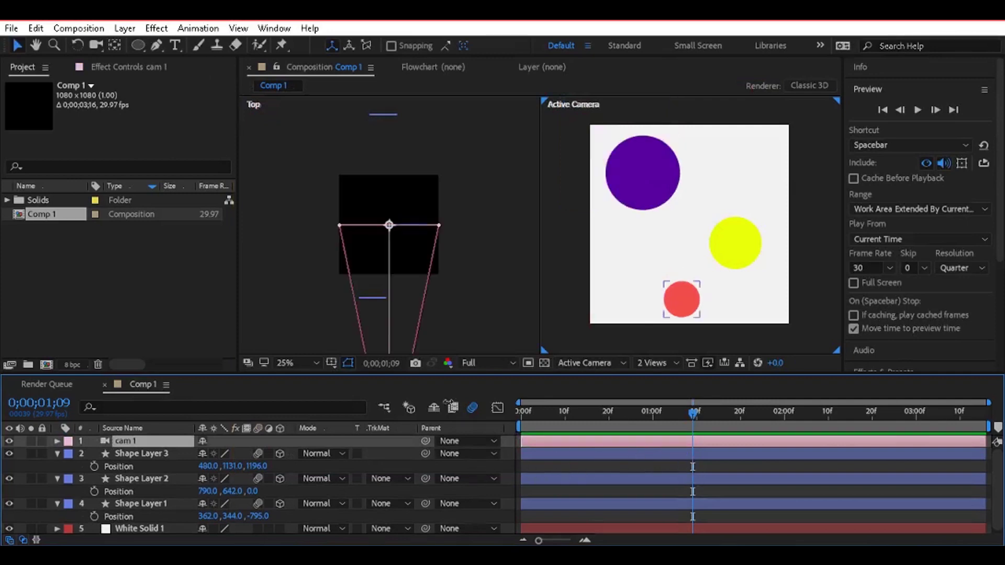
{"action": "scroll", "coordinate": [430, 194], "scroll_direction": "down", "scroll_amount": 5}
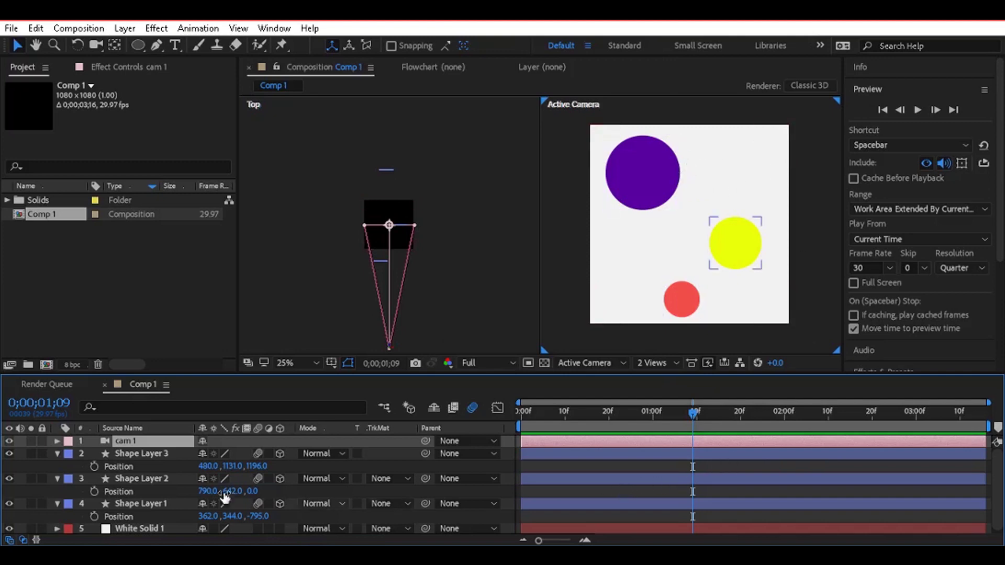
{"action": "left_click", "coordinate": [129, 479]}
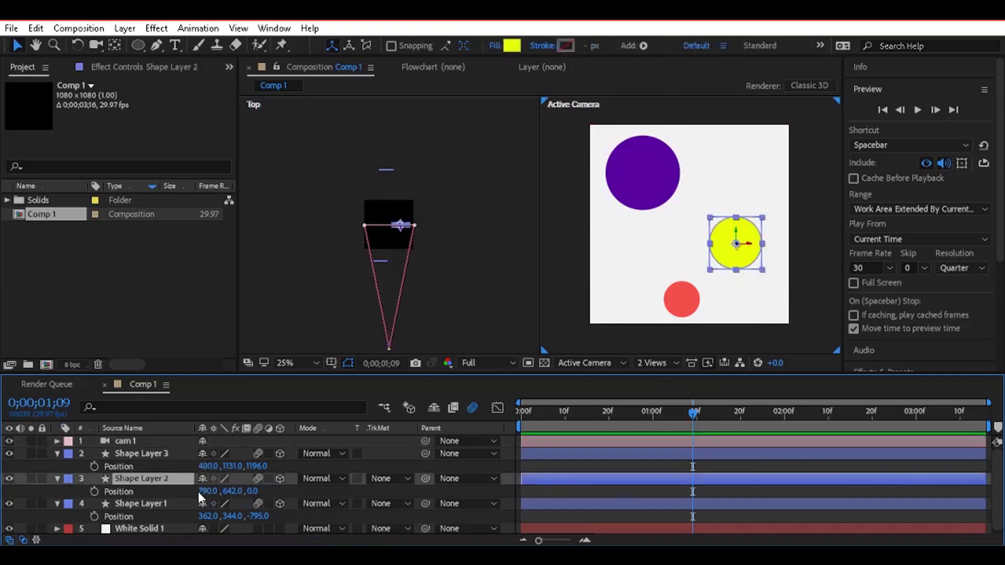
{"action": "left_click_drag", "start_coordinate": [201, 491], "coordinate": [223, 502]}
{"action": "key", "text": "ctrl+z"}
{"action": "left_click", "coordinate": [669, 444]}
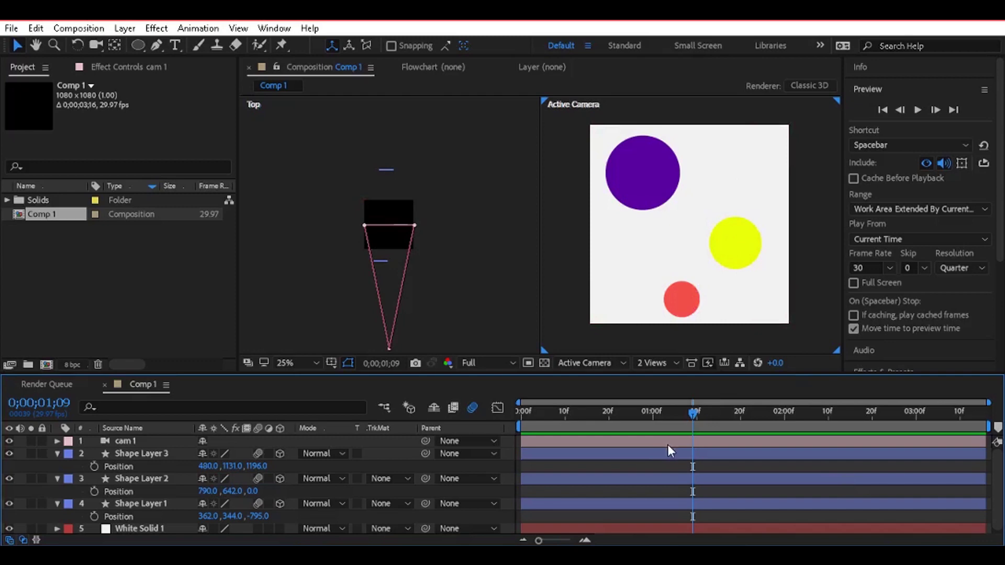
Step: Turn on cam 1's depth of field, keeping focus distance at 2666.7 pixels
{"action": "left_click", "coordinate": [57, 442]}
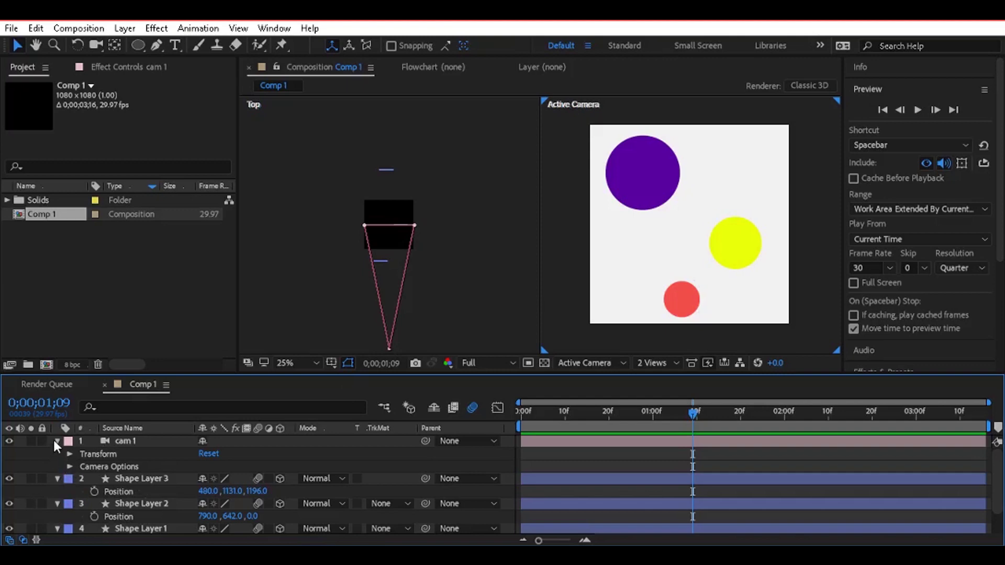
{"action": "left_click", "coordinate": [56, 443]}
{"action": "left_click", "coordinate": [58, 442]}
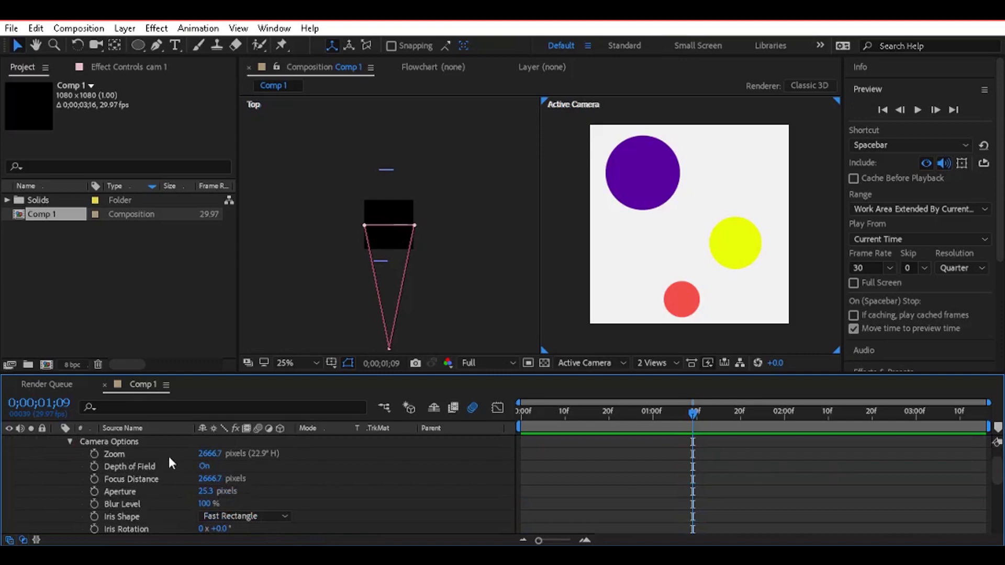
{"action": "left_click", "coordinate": [204, 466]}
{"action": "scroll", "coordinate": [212, 457], "scroll_direction": "down", "scroll_amount": 2}
{"action": "scroll", "coordinate": [215, 465], "scroll_direction": "up", "scroll_amount": 2}
{"action": "left_click", "coordinate": [209, 479]}
{"action": "key", "text": "Return"}
{"action": "left_click", "coordinate": [163, 479]}
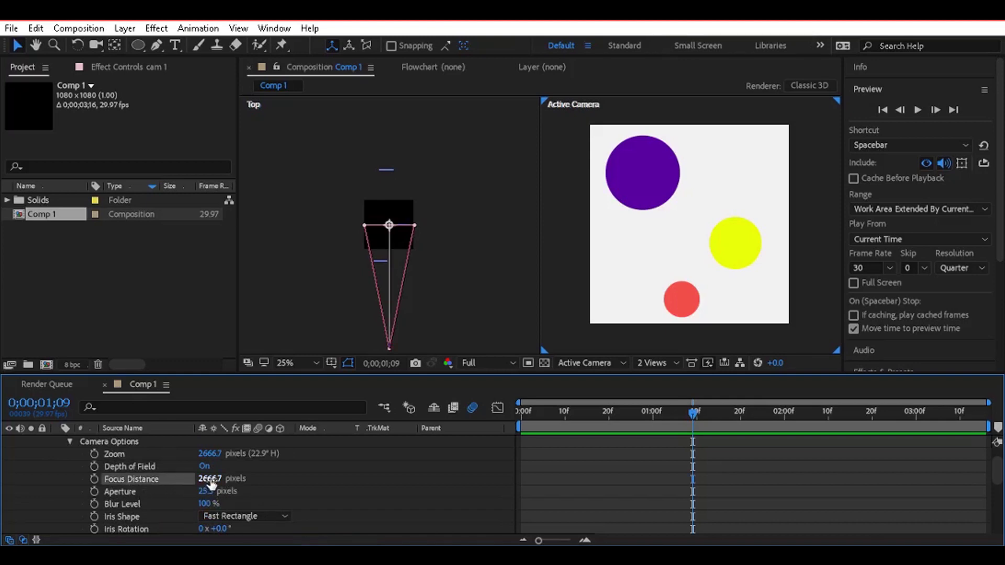
{"action": "left_click_drag", "start_coordinate": [210, 484], "coordinate": [181, 479]}
{"action": "key", "text": "ctrl+z"}
Step: Restore cam 1's aperture to 25.3 pixels after a trial increase
{"action": "left_click_drag", "start_coordinate": [204, 491], "coordinate": [255, 491]}
{"action": "key", "text": "ctrl+z"}
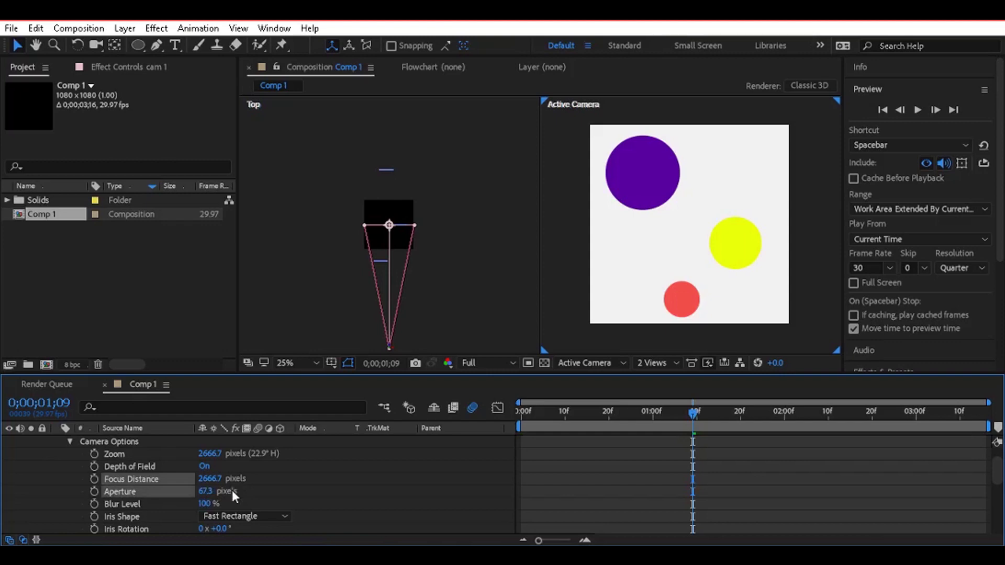
{"action": "left_click", "coordinate": [136, 492]}
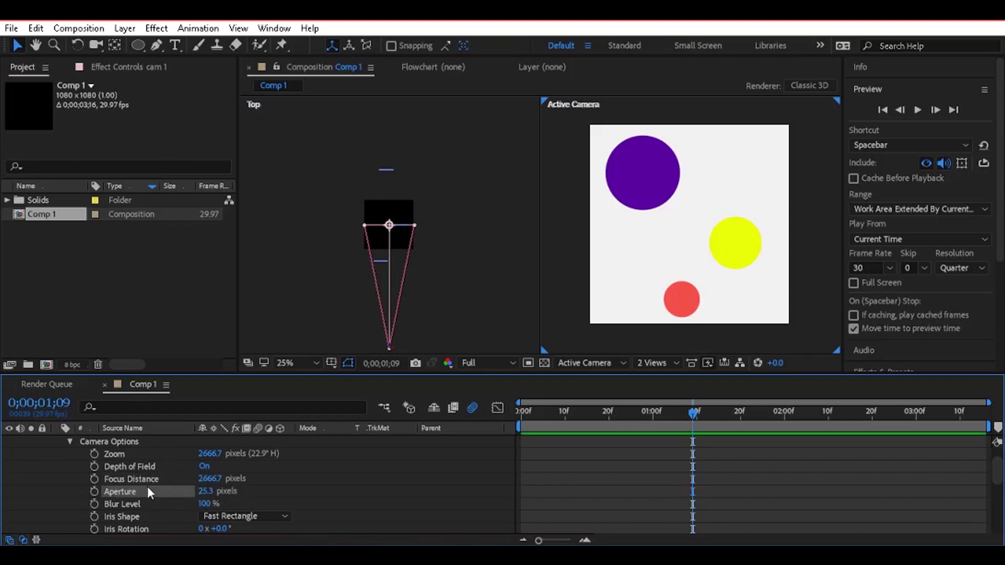
{"action": "left_click", "coordinate": [147, 517]}
{"action": "scroll", "coordinate": [153, 514], "scroll_direction": "down", "scroll_amount": 4}
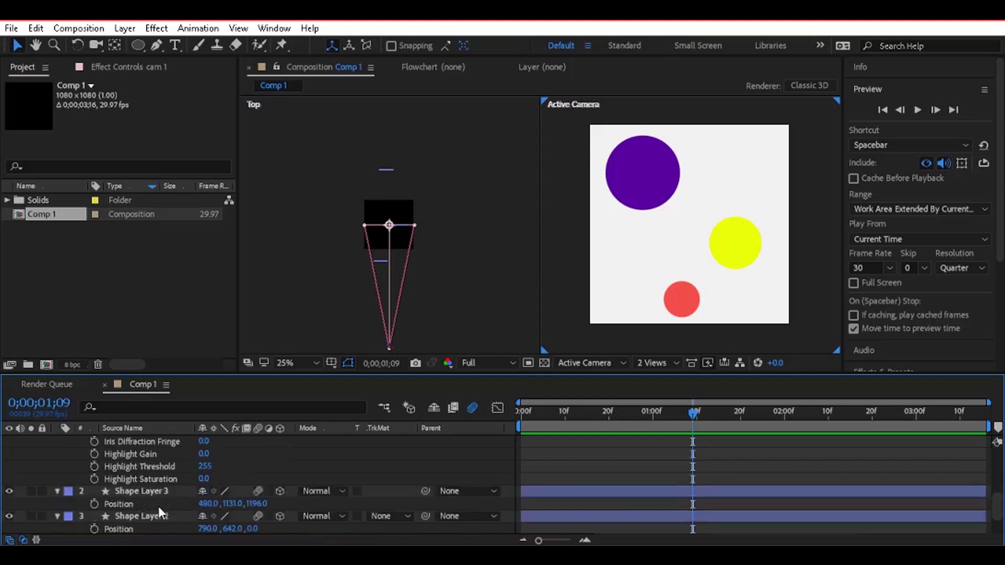
{"action": "scroll", "coordinate": [158, 506], "scroll_direction": "up", "scroll_amount": 4}
Step: Raise cam 1's zoom to 2673.7 pixels and collapse the layer properties
{"action": "left_click", "coordinate": [143, 456]}
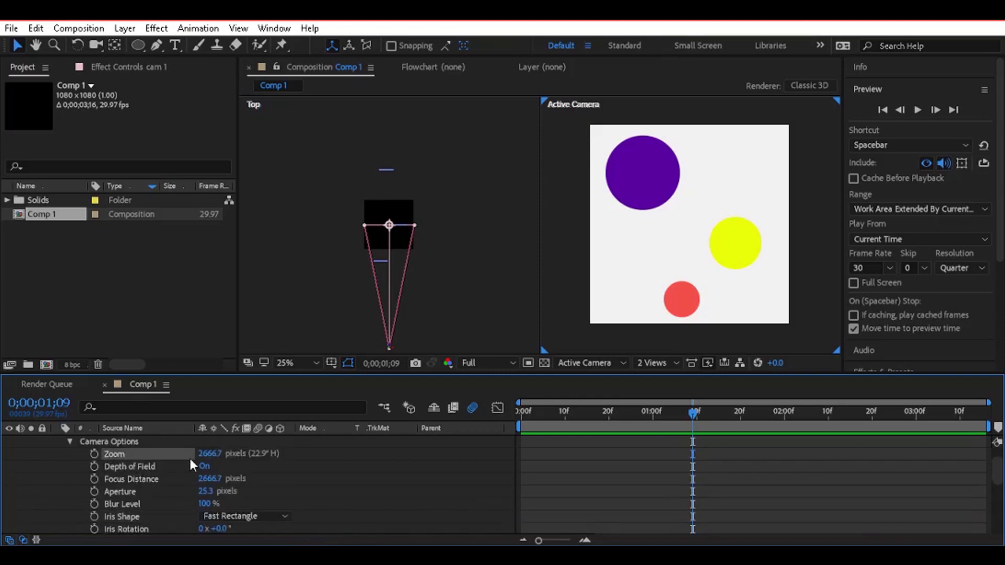
{"action": "left_click_drag", "start_coordinate": [205, 460], "coordinate": [249, 447]}
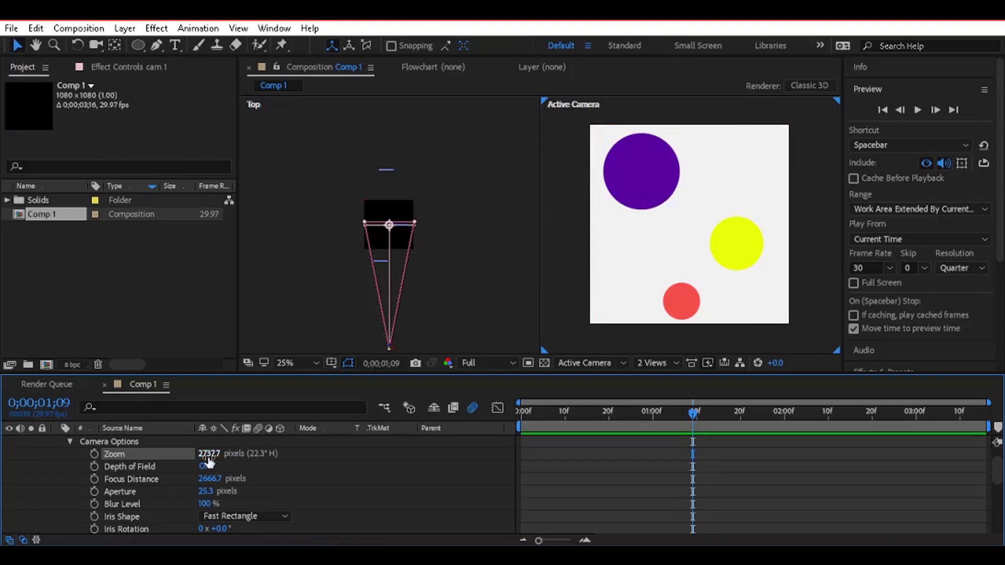
{"action": "left_click_drag", "start_coordinate": [209, 454], "coordinate": [131, 431]}
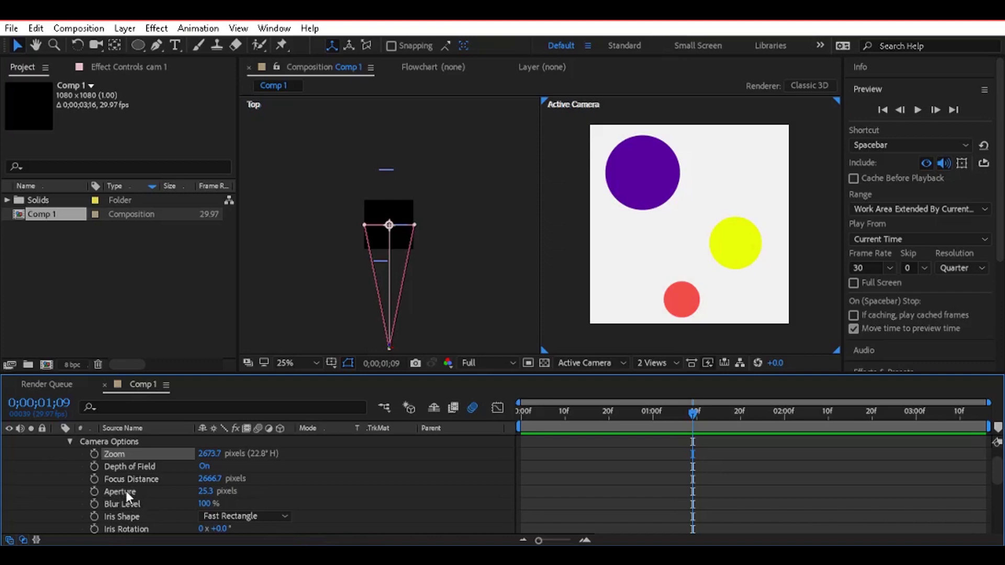
{"action": "scroll", "coordinate": [617, 497], "scroll_direction": "up", "scroll_amount": 2}
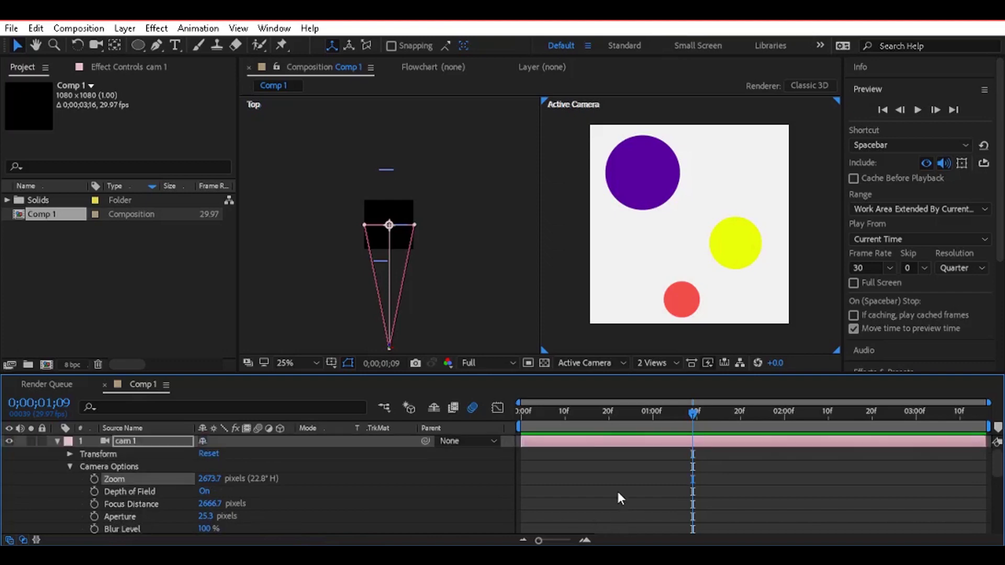
{"action": "left_click", "coordinate": [642, 463]}
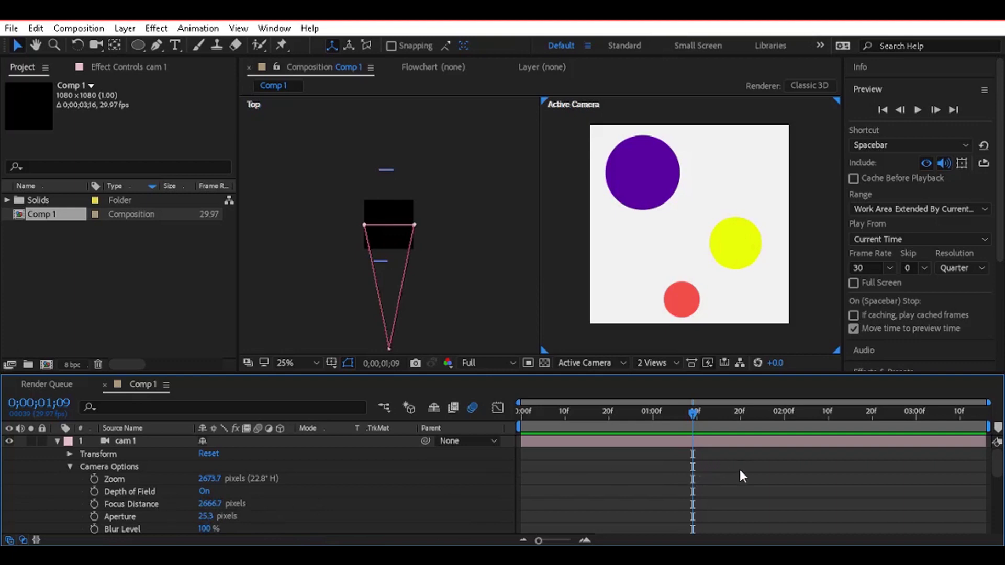
{"action": "key", "text": "u"}
{"action": "left_click", "coordinate": [695, 454]}
Step: Select cam 1, then Shape Layer 3, revealing Shape Layer 3's Scale property
{"action": "left_click", "coordinate": [685, 441]}
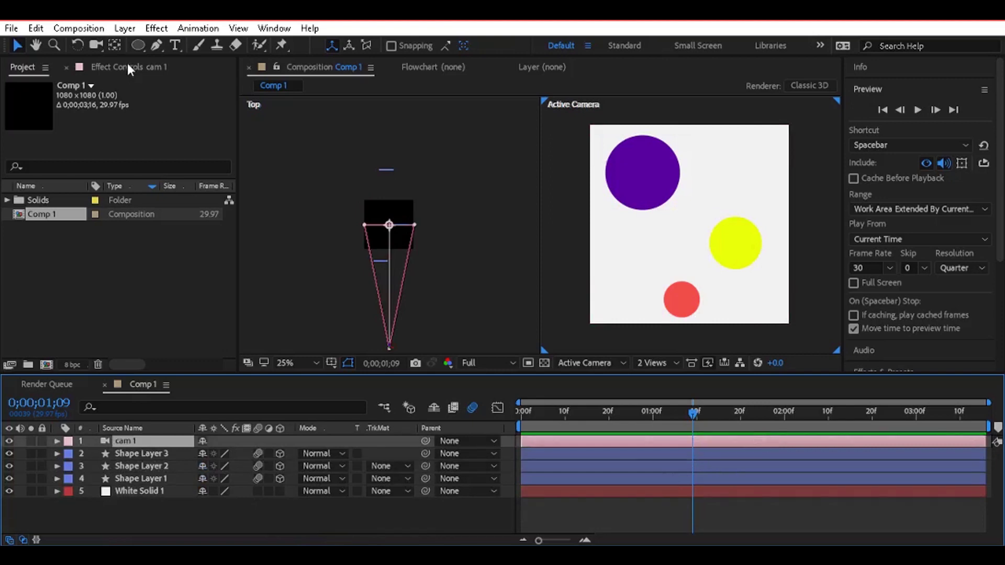
{"action": "left_click", "coordinate": [125, 28]}
{"action": "mouse_move", "coordinate": [157, 44]}
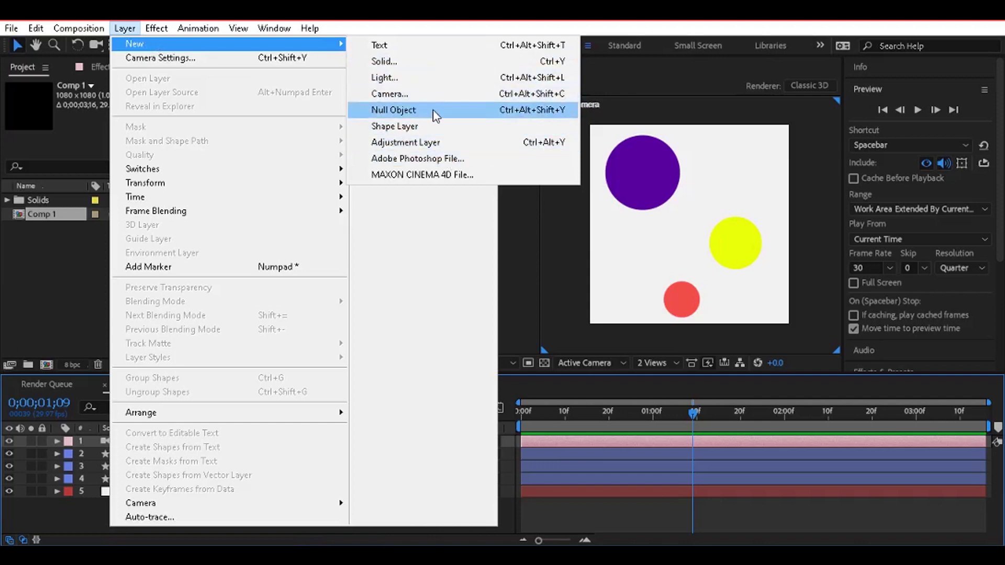
{"action": "left_click", "coordinate": [652, 445]}
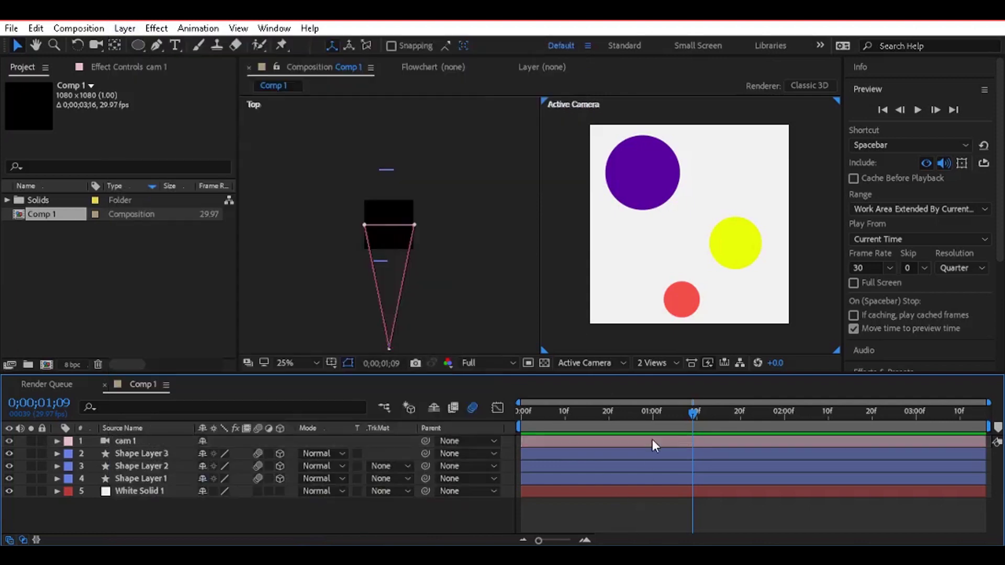
{"action": "left_click", "coordinate": [654, 439]}
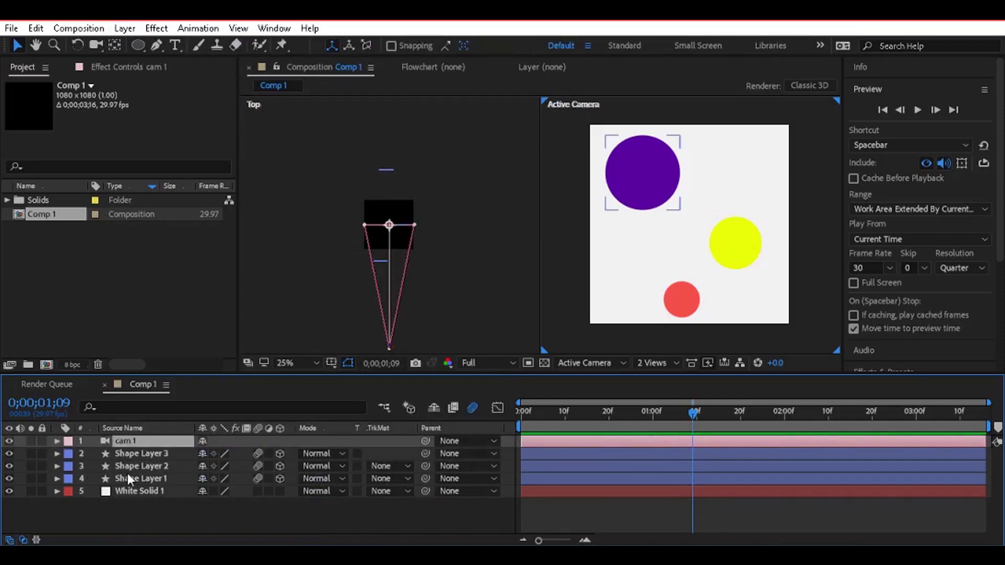
{"action": "left_click", "coordinate": [709, 454]}
{"action": "key", "text": "s"}
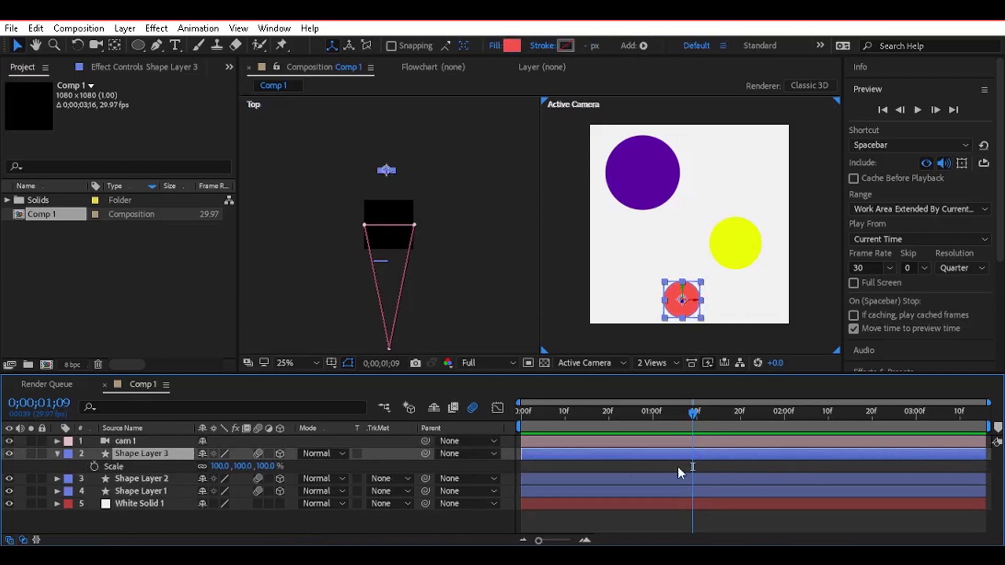
Step: Add Null 1 as a null object above cam 1 and make it a 3D layer
{"action": "right_click", "coordinate": [696, 466]}
{"action": "mouse_move", "coordinate": [754, 304]}
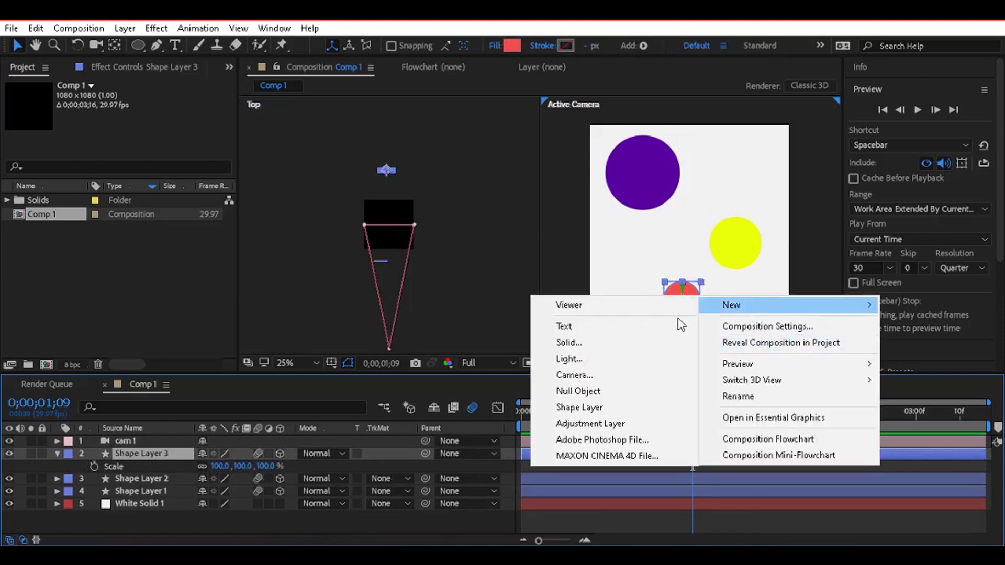
{"action": "left_click", "coordinate": [589, 391]}
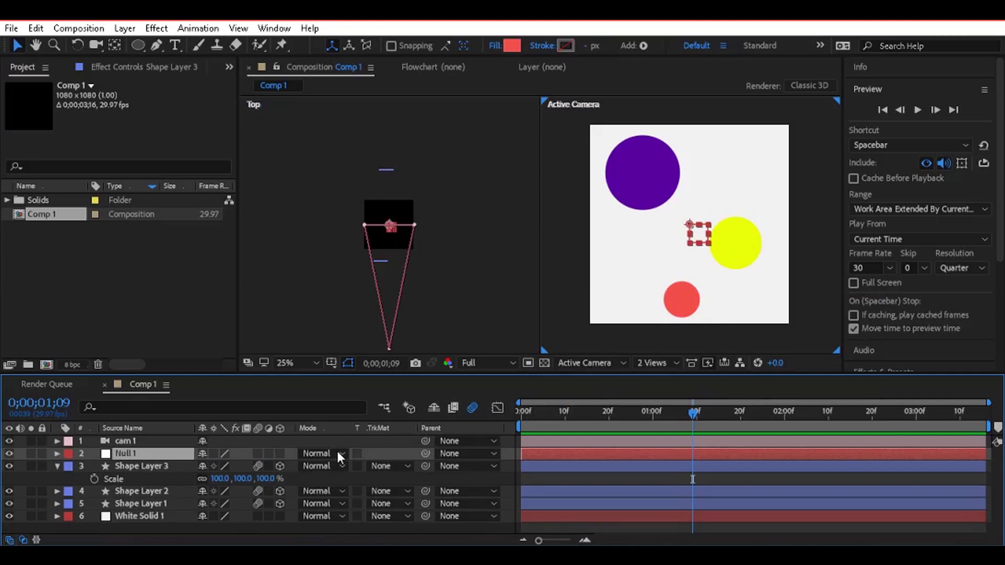
{"action": "mouse_move", "coordinate": [164, 432]}
{"action": "left_mouse_down"}
{"action": "mouse_move", "coordinate": [150, 430]}
{"action": "mouse_move", "coordinate": [158, 438]}
{"action": "left_mouse_up"}
{"action": "left_click", "coordinate": [279, 441]}
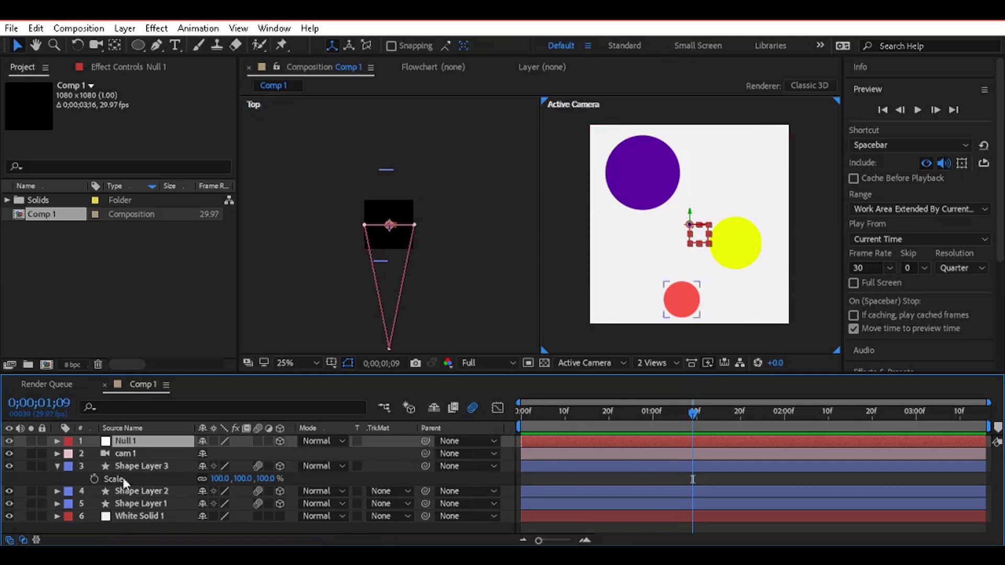
{"action": "left_click", "coordinate": [142, 455]}
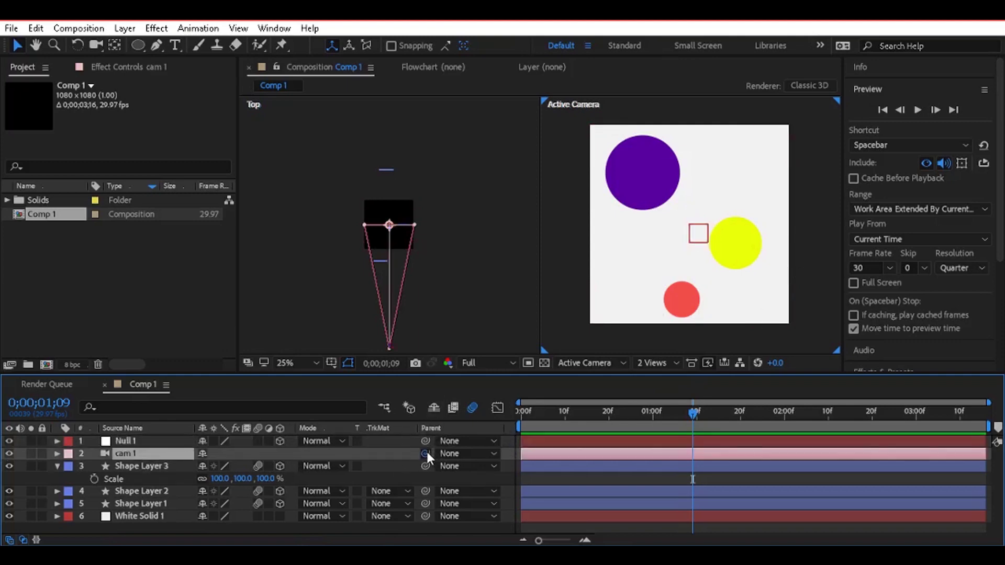
Step: Parent cam 1 to Null 1 and separate Null 1's Position into X, Y and Z
{"action": "left_click_drag", "start_coordinate": [425, 452], "coordinate": [153, 443]}
{"action": "left_click", "coordinate": [702, 442]}
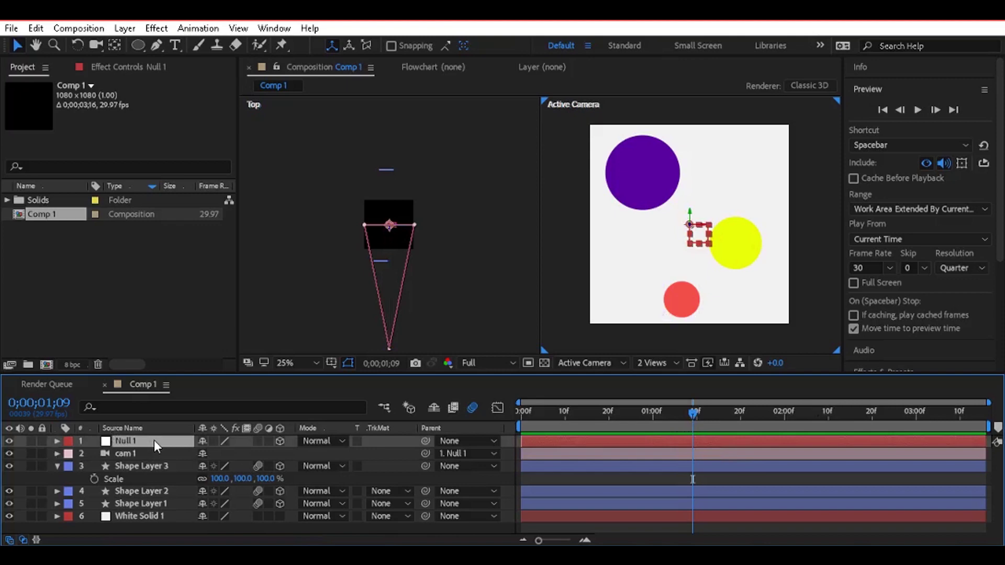
{"action": "key", "text": "p"}
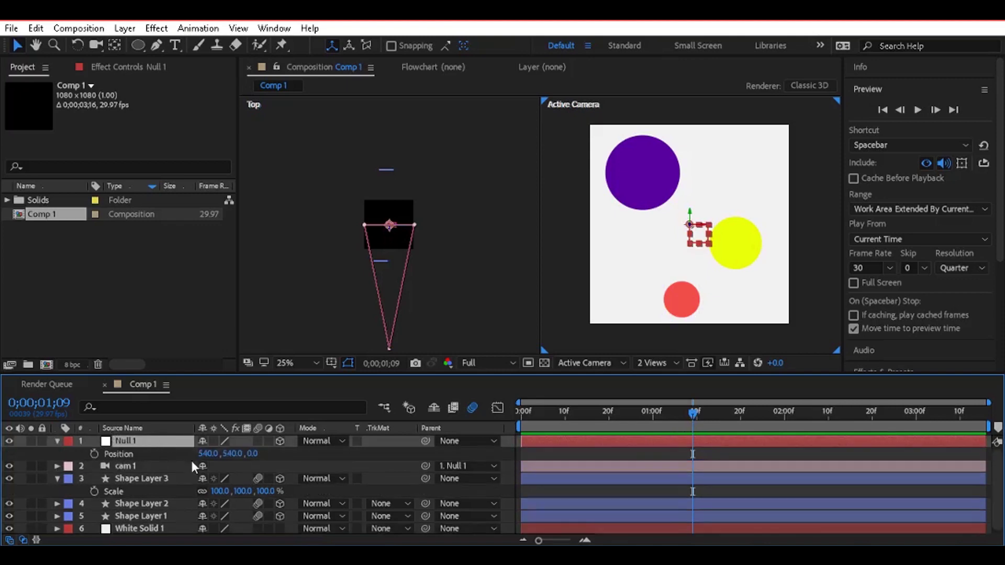
{"action": "right_click", "coordinate": [146, 453]}
{"action": "left_click", "coordinate": [190, 301]}
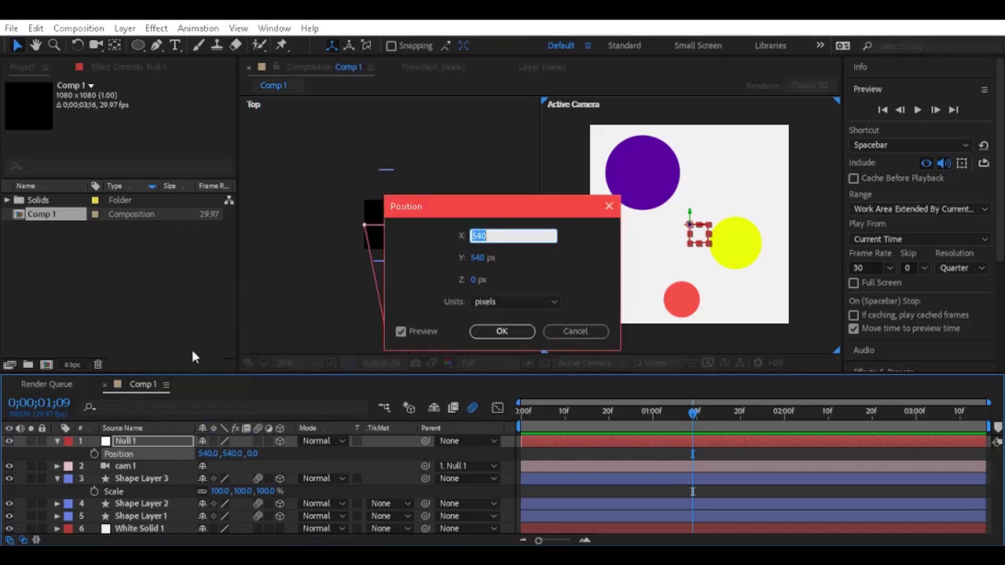
{"action": "left_click", "coordinate": [593, 328]}
{"action": "right_click", "coordinate": [158, 453]}
{"action": "left_click", "coordinate": [241, 322]}
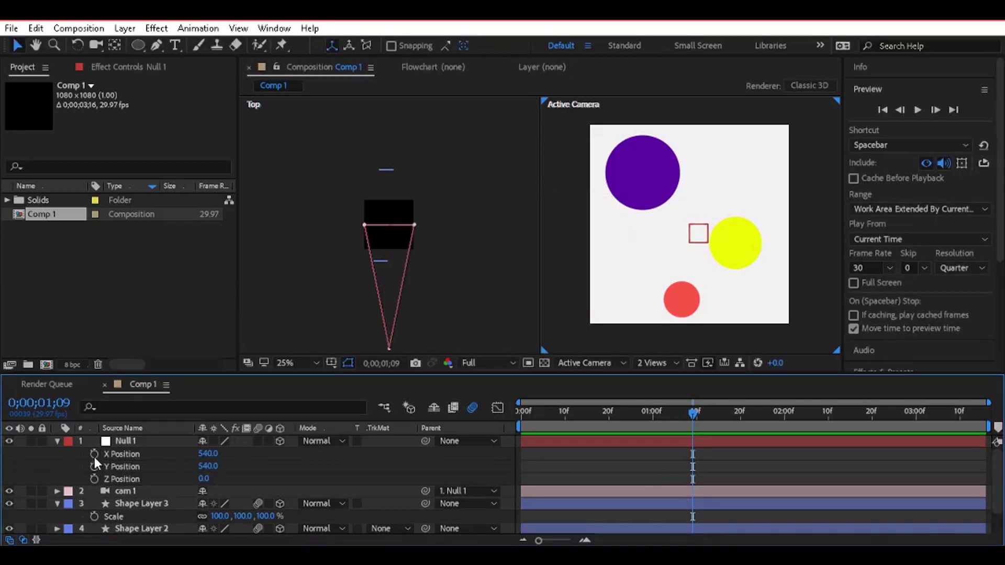
Step: Scrub Null 1's X Position to about 561 to frame the circles, at frame 7
{"action": "left_click_drag", "start_coordinate": [209, 453], "coordinate": [426, 459]}
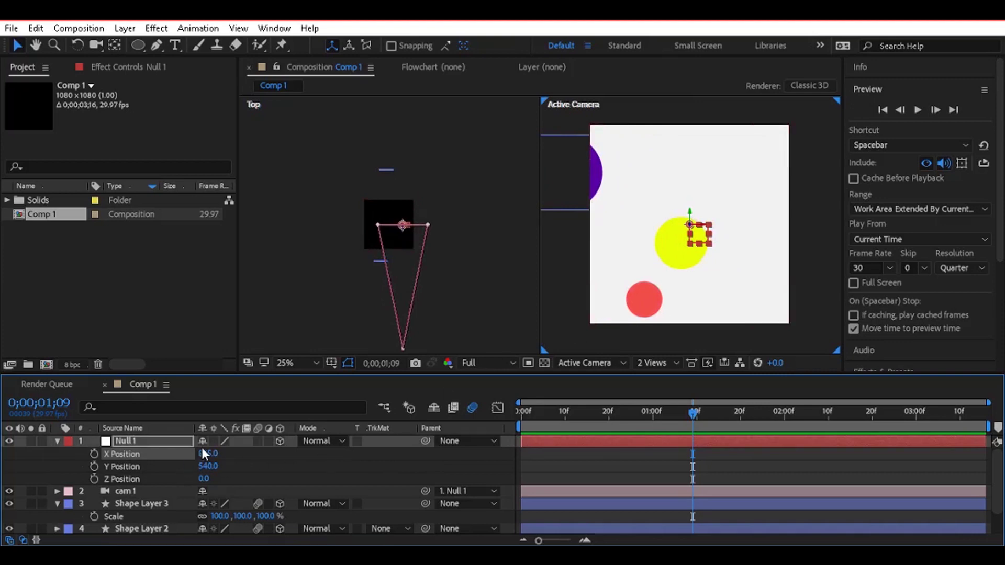
{"action": "left_click_drag", "start_coordinate": [206, 454], "coordinate": [58, 454]}
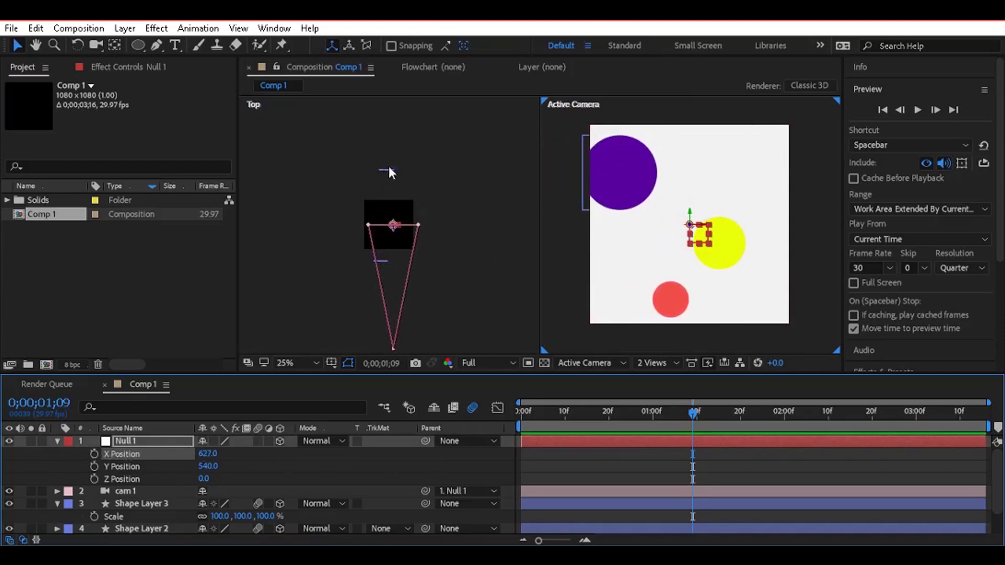
{"action": "left_click_drag", "start_coordinate": [207, 454], "coordinate": [116, 428]}
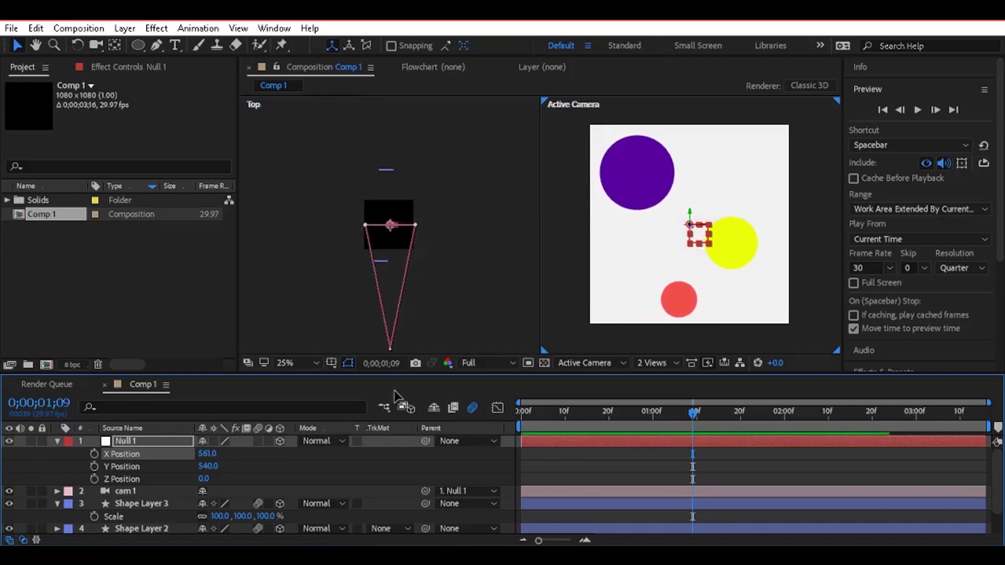
{"action": "left_click_drag", "start_coordinate": [716, 408], "coordinate": [551, 438]}
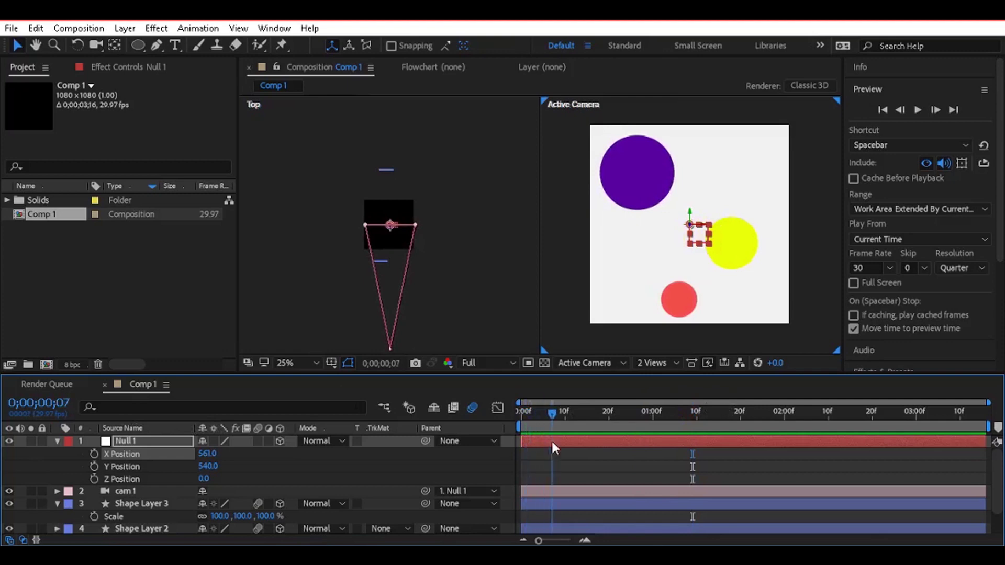
Step: Keyframe Null 1's X Position at frame 7 (1471) and near 2;08 (about 561)
{"action": "left_click", "coordinate": [238, 458]}
{"action": "left_click", "coordinate": [95, 454]}
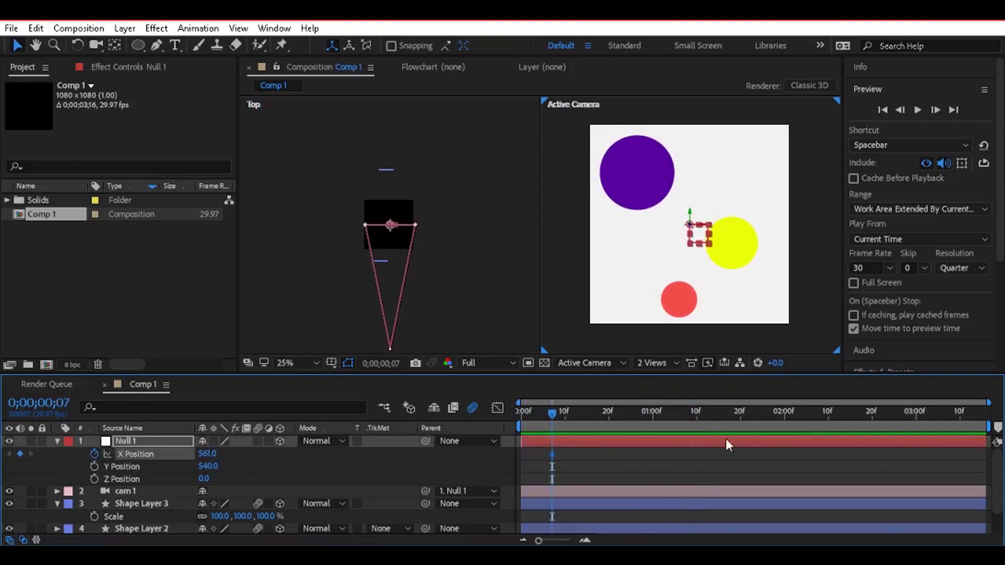
{"action": "left_click_drag", "start_coordinate": [783, 433], "coordinate": [819, 432]}
{"action": "left_click_drag", "start_coordinate": [214, 454], "coordinate": [84, 443]}
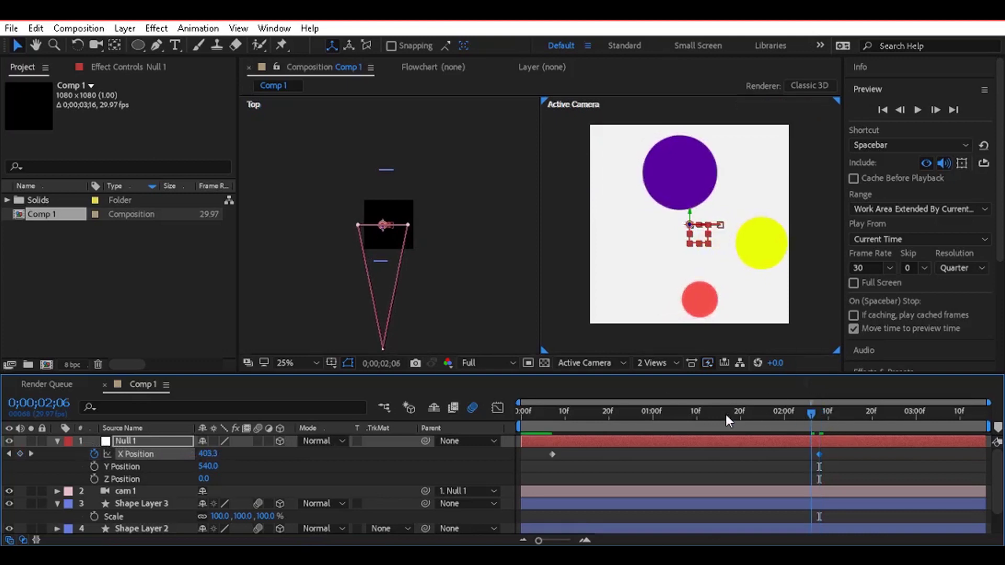
{"action": "left_click_drag", "start_coordinate": [726, 413], "coordinate": [561, 430]}
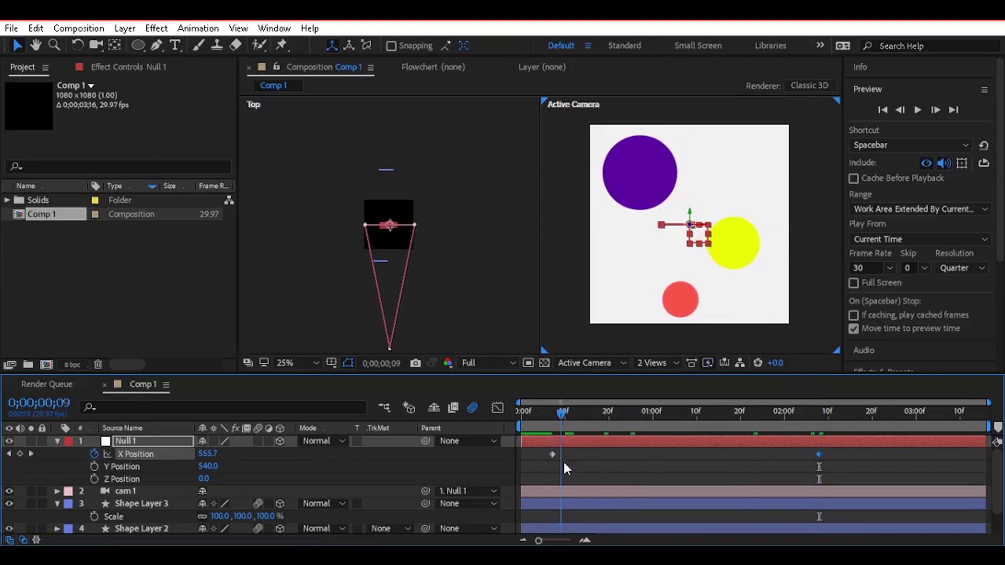
{"action": "key", "text": "j"}
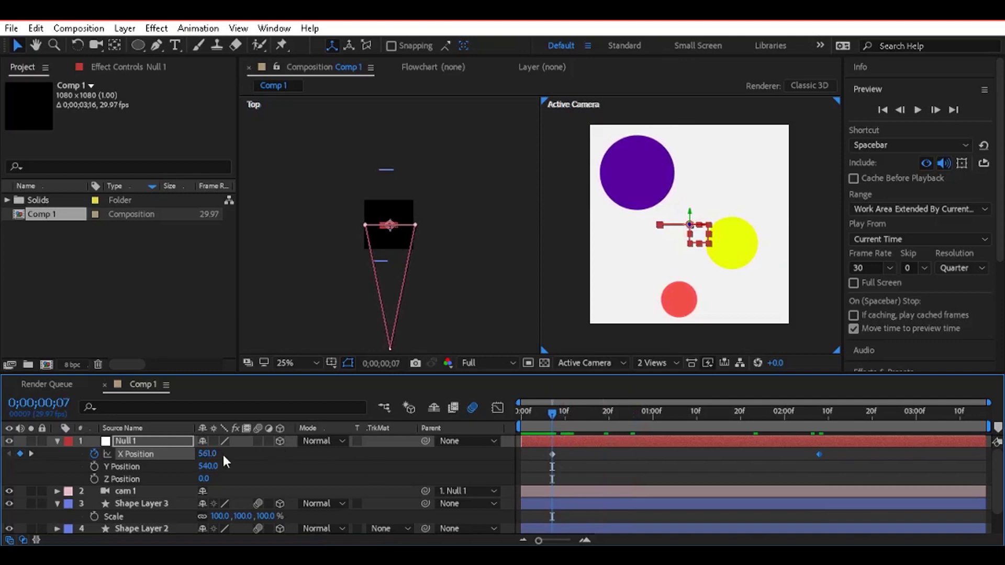
{"action": "left_click_drag", "start_coordinate": [204, 454], "coordinate": [289, 471]}
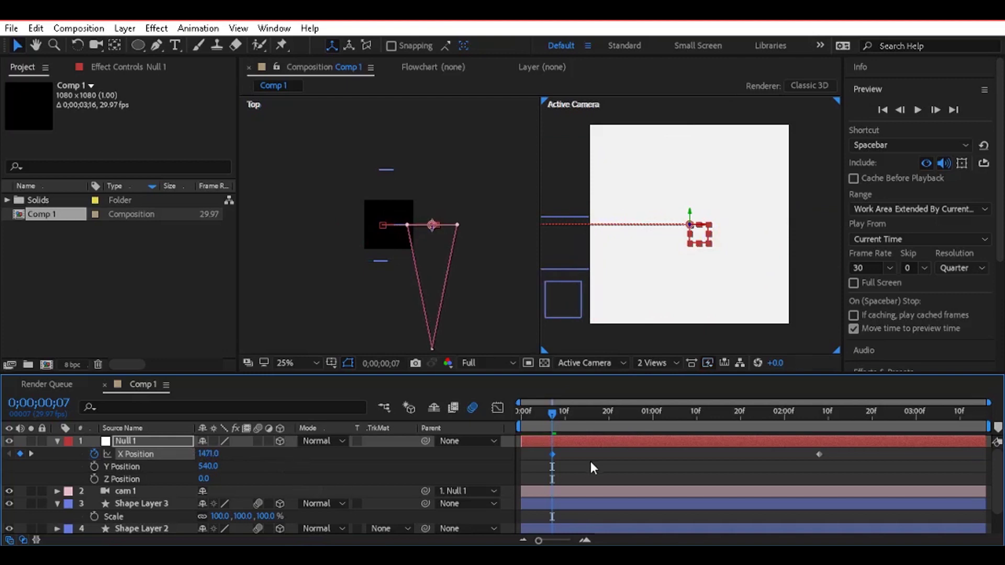
{"action": "left_click_drag", "start_coordinate": [858, 470], "coordinate": [511, 443]}
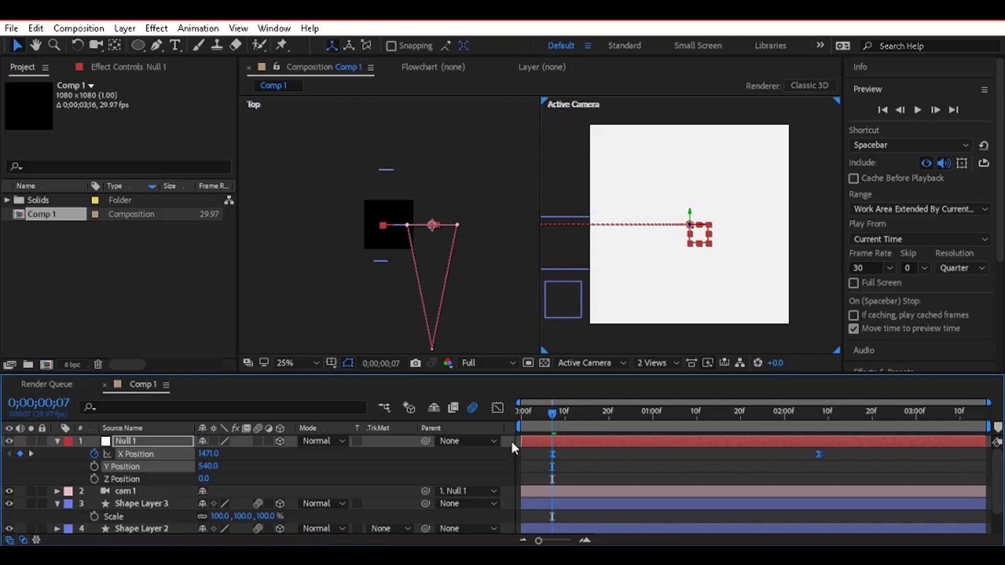
{"action": "left_click", "coordinate": [498, 407]}
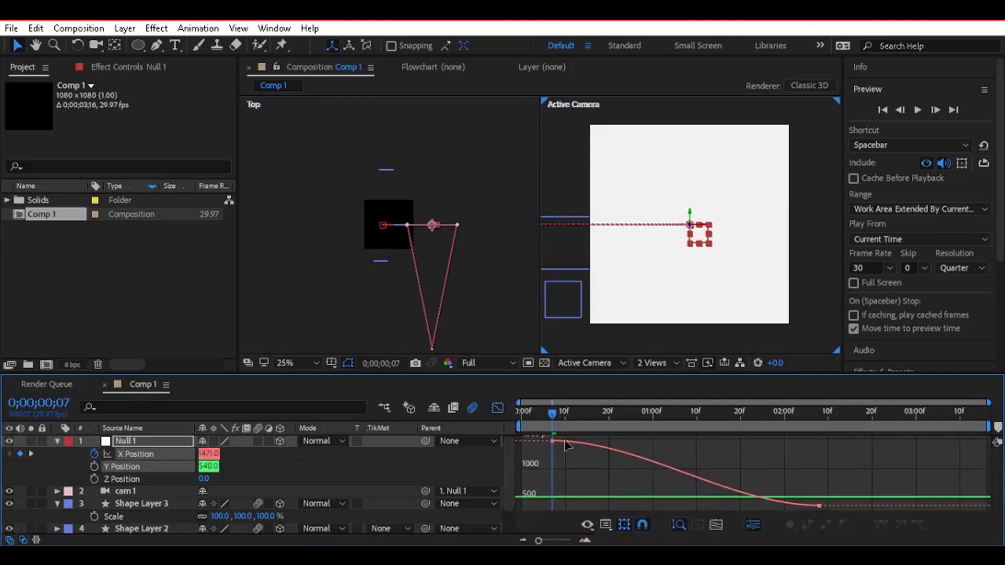
Step: Apply Easy Ease to both X Position keyframes and show their curve in the Graph Editor
{"action": "left_click", "coordinate": [495, 405]}
{"action": "left_click_drag", "start_coordinate": [856, 468], "coordinate": [549, 457]}
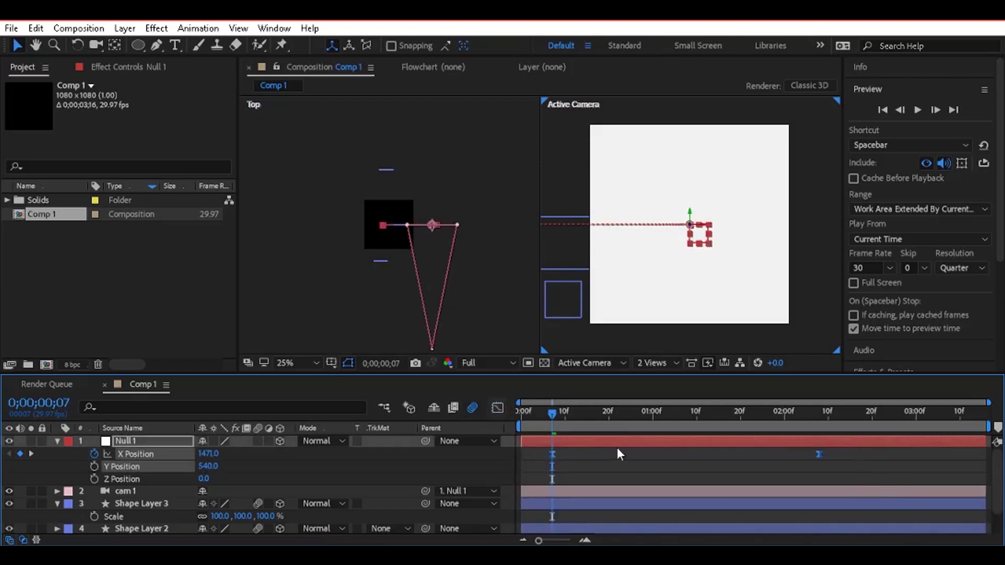
{"action": "right_click", "coordinate": [551, 453]}
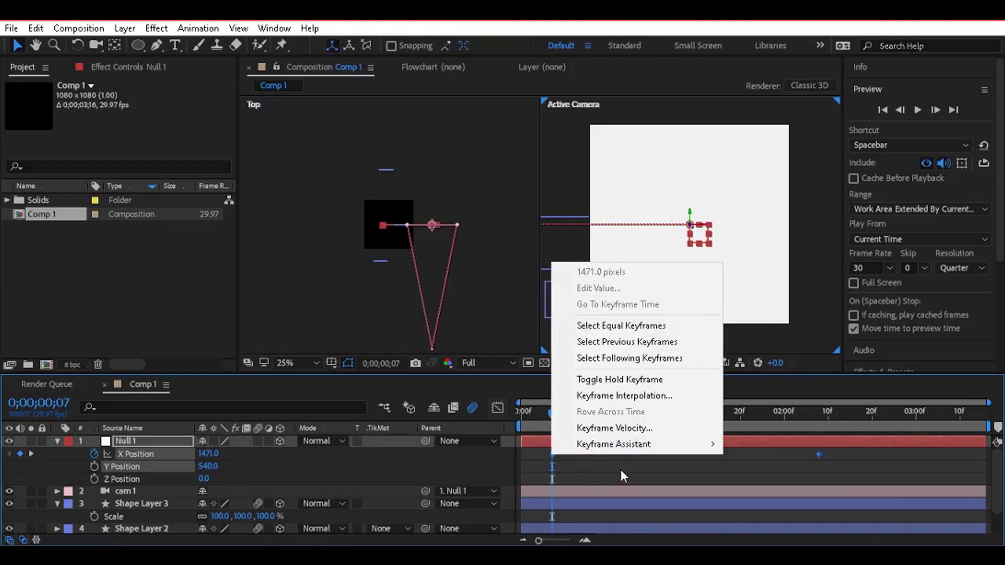
{"action": "mouse_move", "coordinate": [679, 451]}
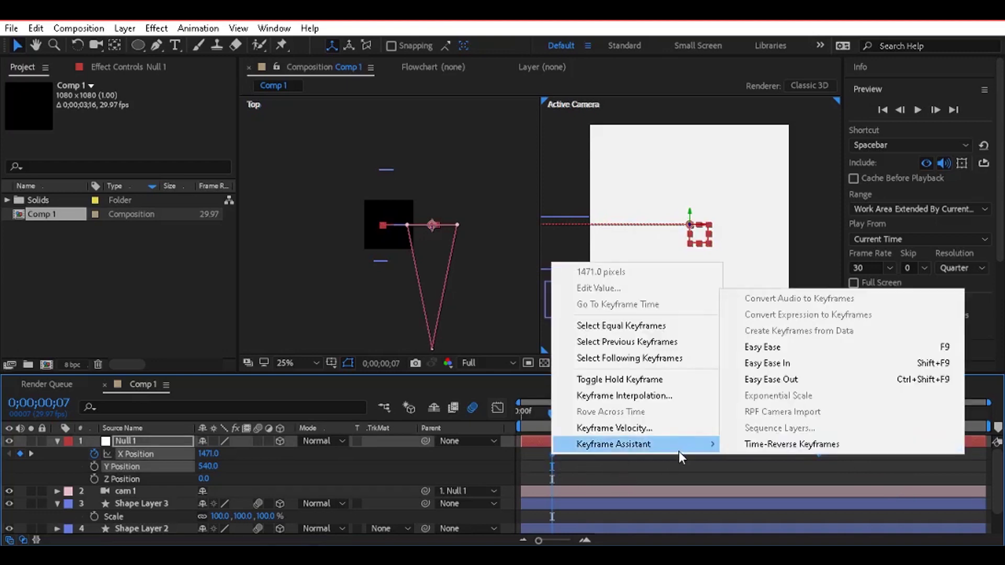
{"action": "left_click", "coordinate": [799, 348]}
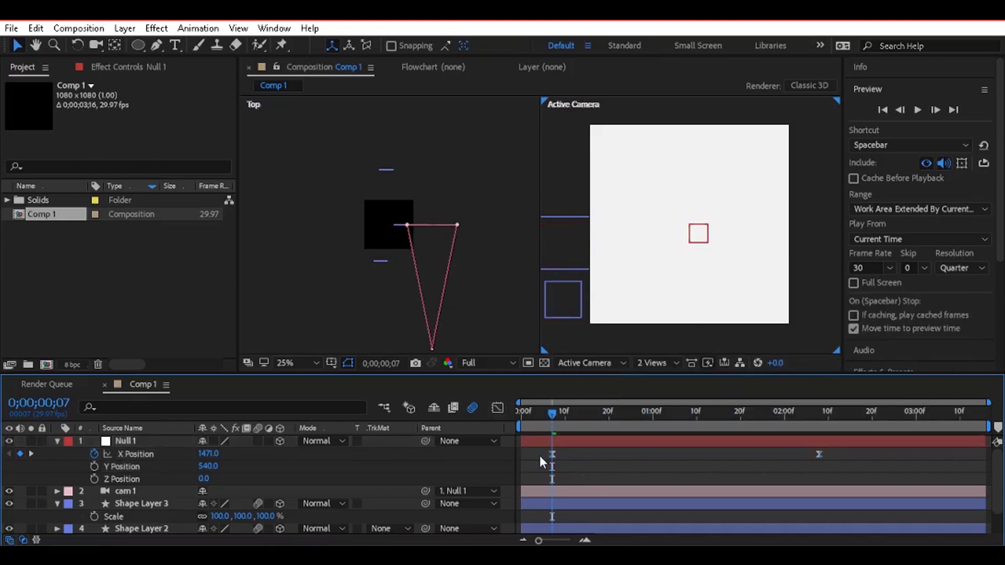
{"action": "left_click", "coordinate": [552, 454]}
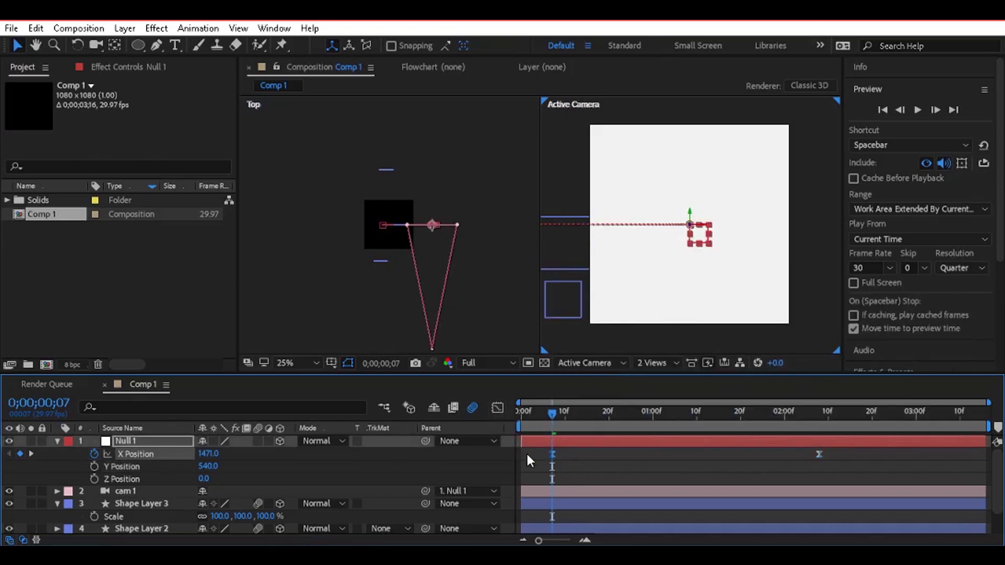
{"action": "left_click", "coordinate": [497, 408]}
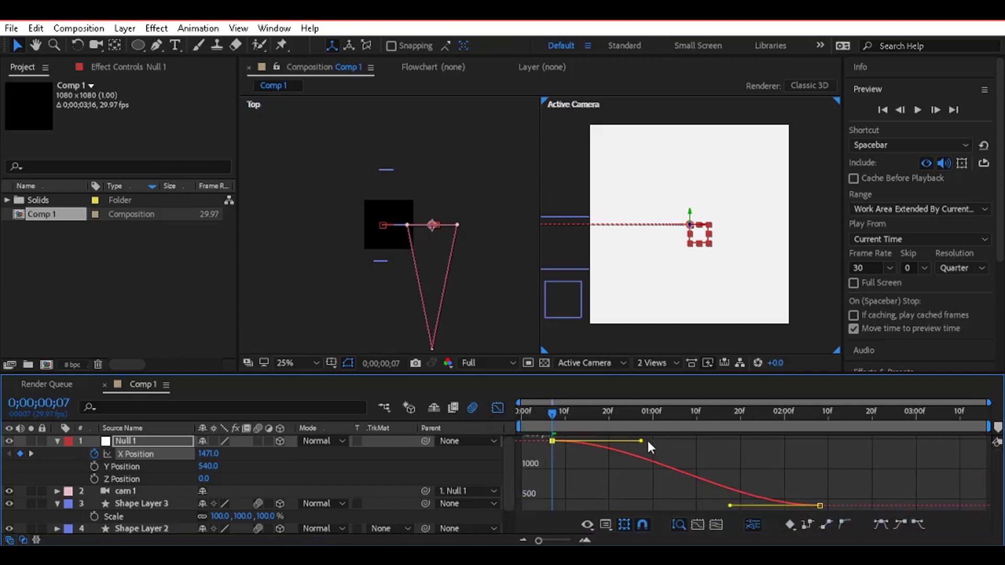
{"action": "left_click_drag", "start_coordinate": [644, 442], "coordinate": [551, 506]}
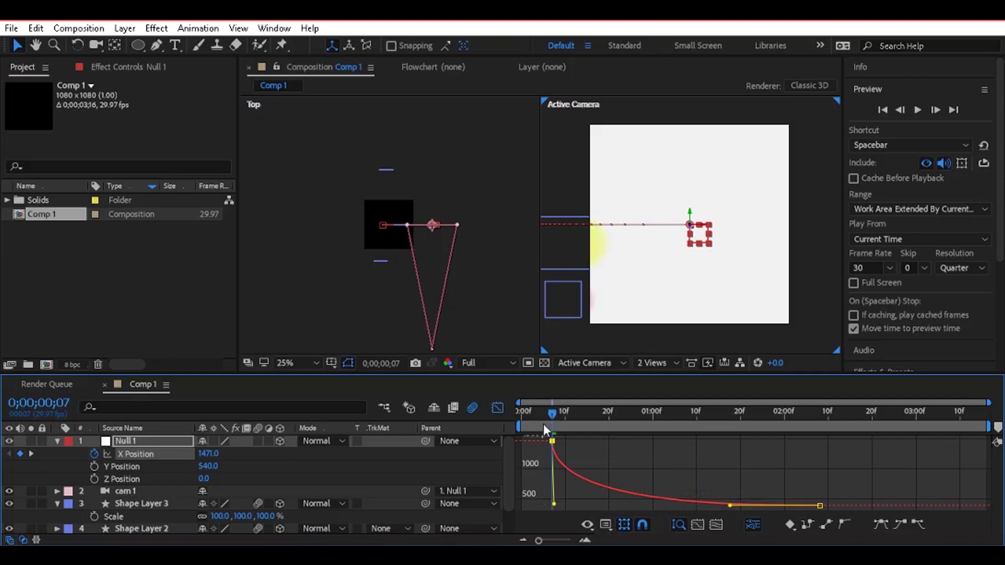
Step: Drag the X Position bezier handles for a steep drop from frame 7 and long ease-in
{"action": "left_click_drag", "start_coordinate": [730, 505], "coordinate": [631, 497]}
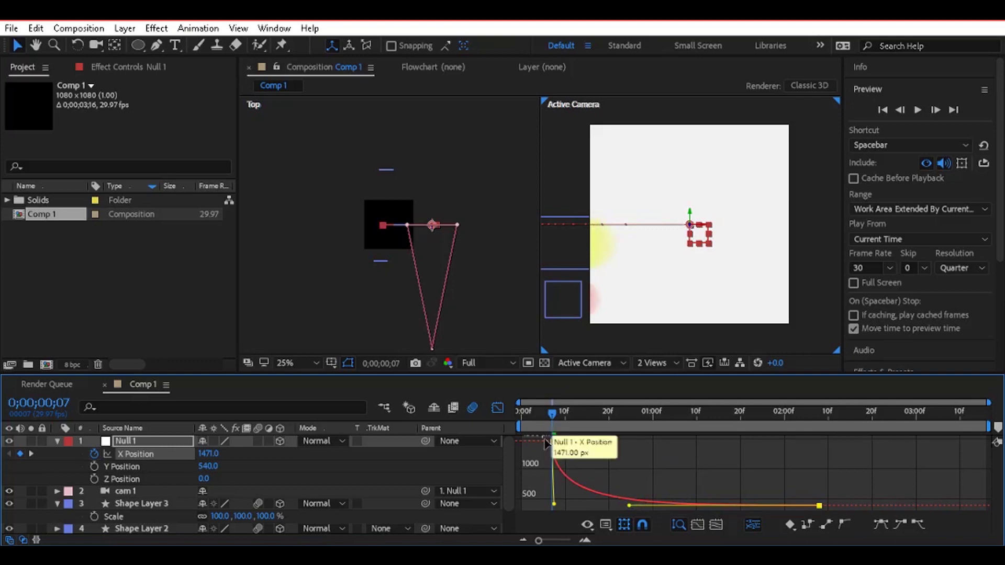
{"action": "left_click_drag", "start_coordinate": [630, 506], "coordinate": [603, 505]}
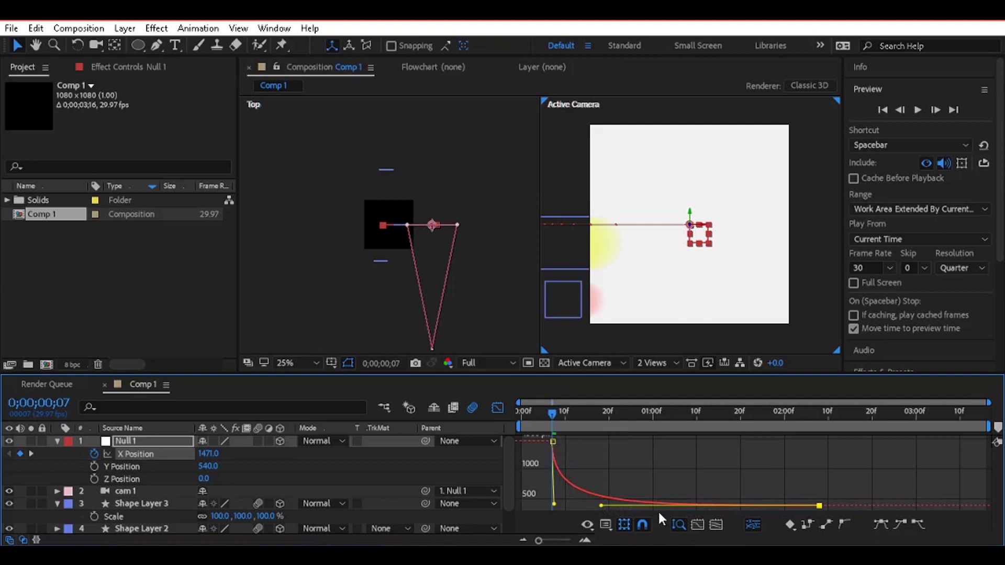
{"action": "left_click_drag", "start_coordinate": [602, 505], "coordinate": [822, 453]}
{"action": "left_click_drag", "start_coordinate": [554, 504], "coordinate": [721, 443]}
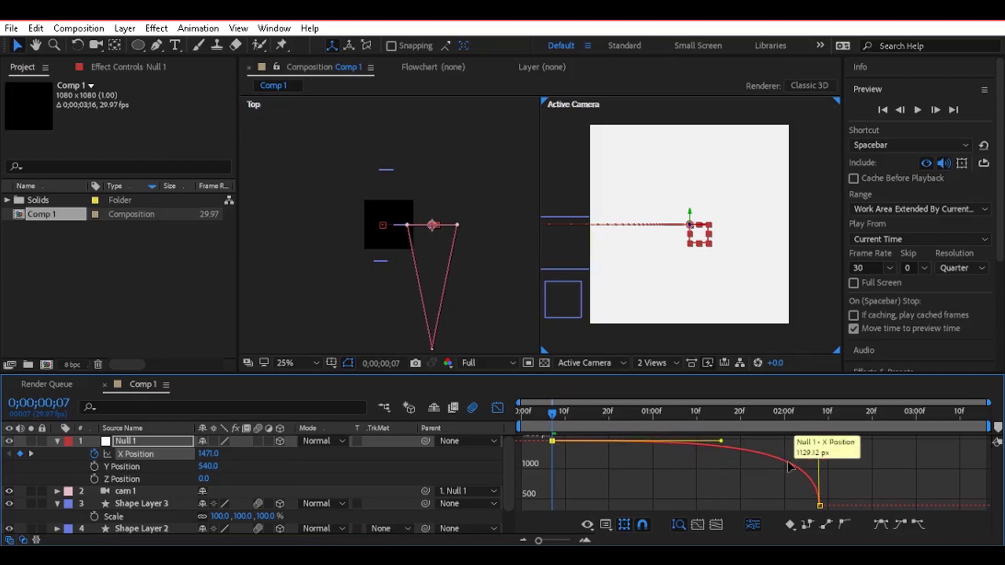
{"action": "left_click_drag", "start_coordinate": [722, 441], "coordinate": [549, 501]}
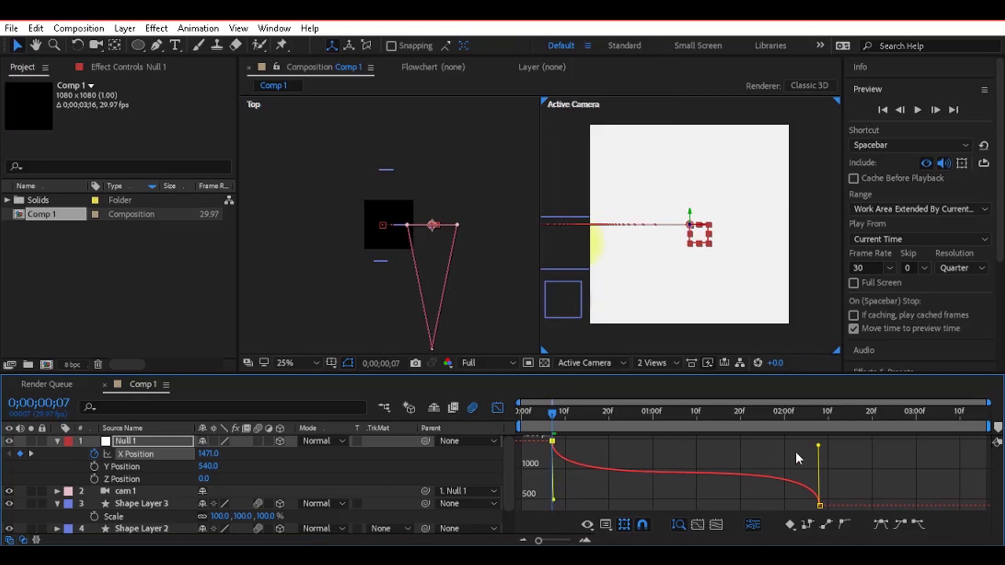
{"action": "left_click_drag", "start_coordinate": [818, 445], "coordinate": [617, 507]}
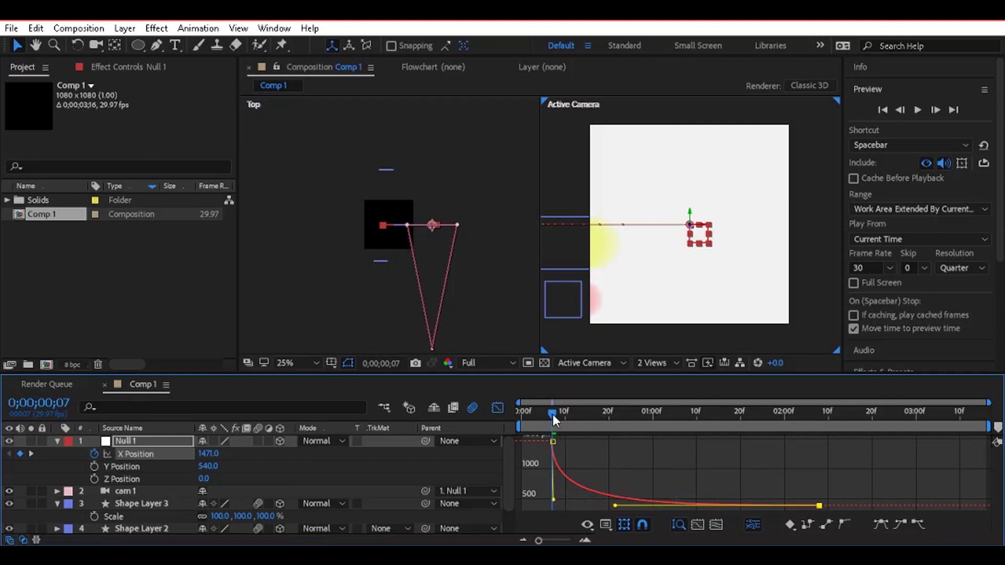
{"action": "left_click_drag", "start_coordinate": [553, 414], "coordinate": [516, 422]}
Step: Preview the slide twice, return to layer bars, and select cam 1 at 0;00;01;13
{"action": "key", "text": "space"}
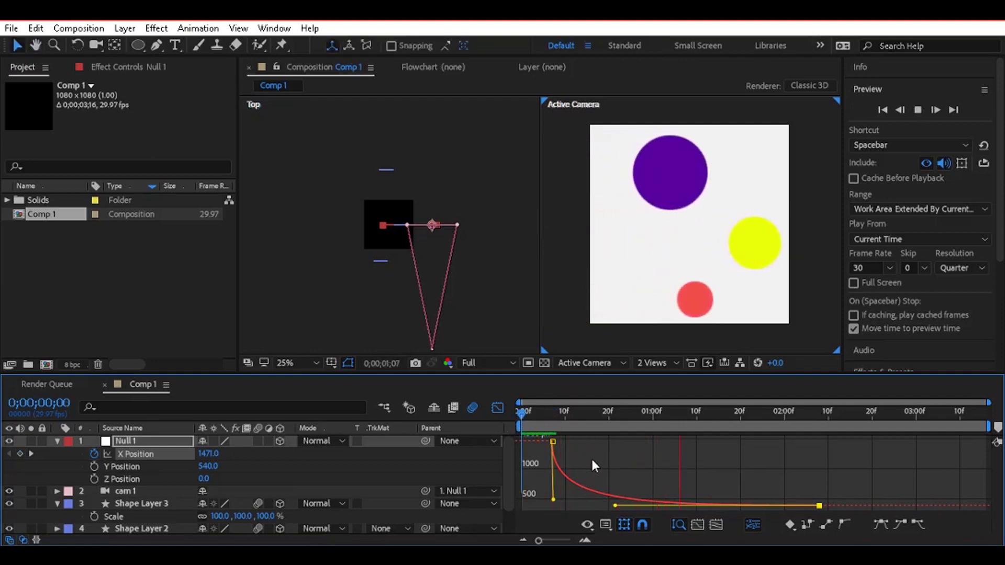
{"action": "key", "text": "space"}
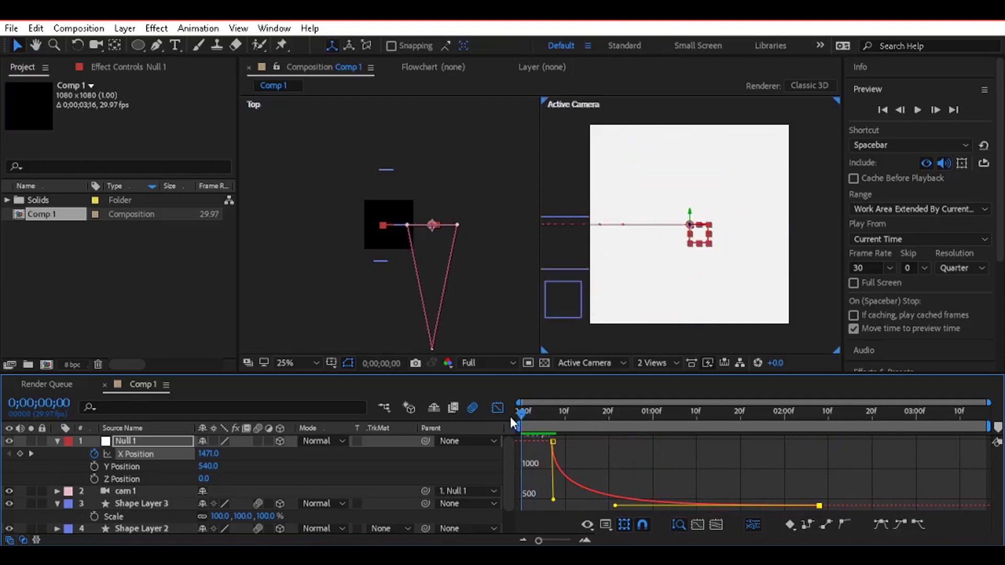
{"action": "key", "text": "space"}
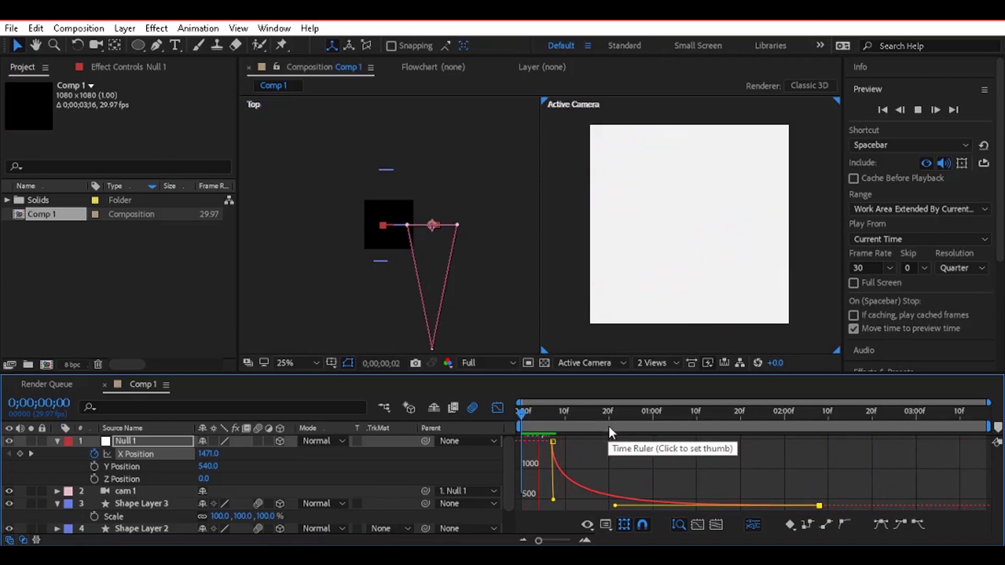
{"action": "key", "text": "space"}
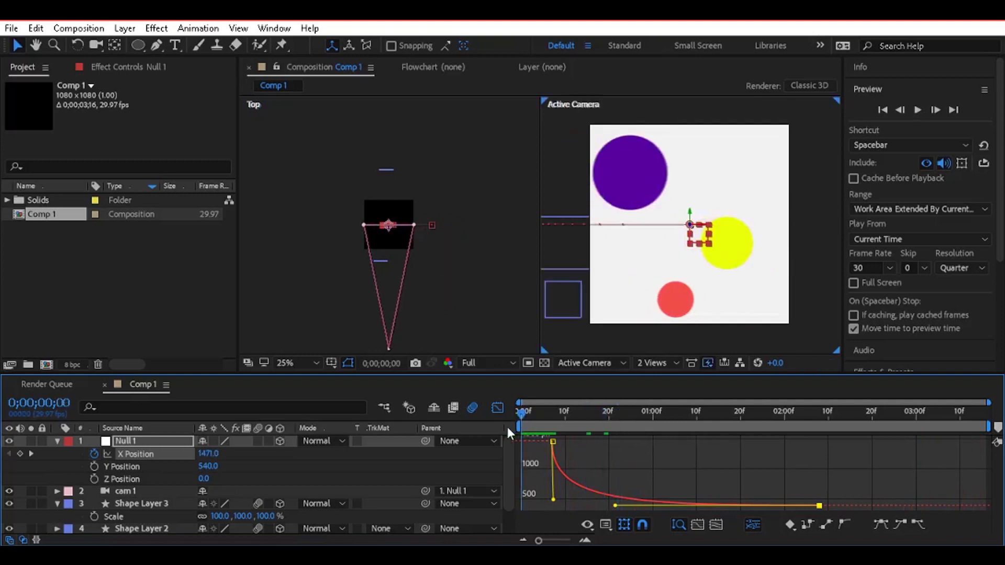
{"action": "left_click", "coordinate": [501, 409]}
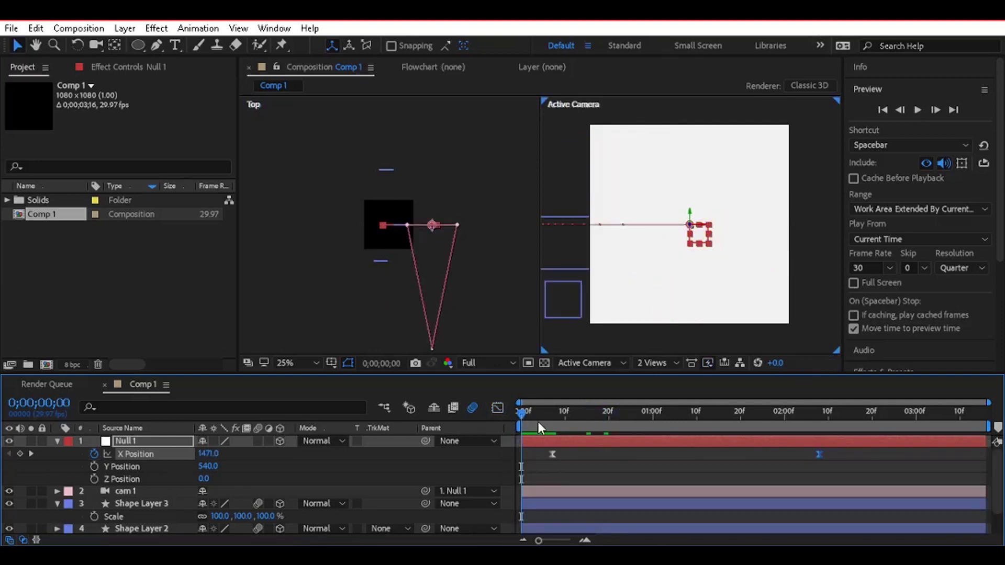
{"action": "left_click_drag", "start_coordinate": [538, 422], "coordinate": [656, 454]}
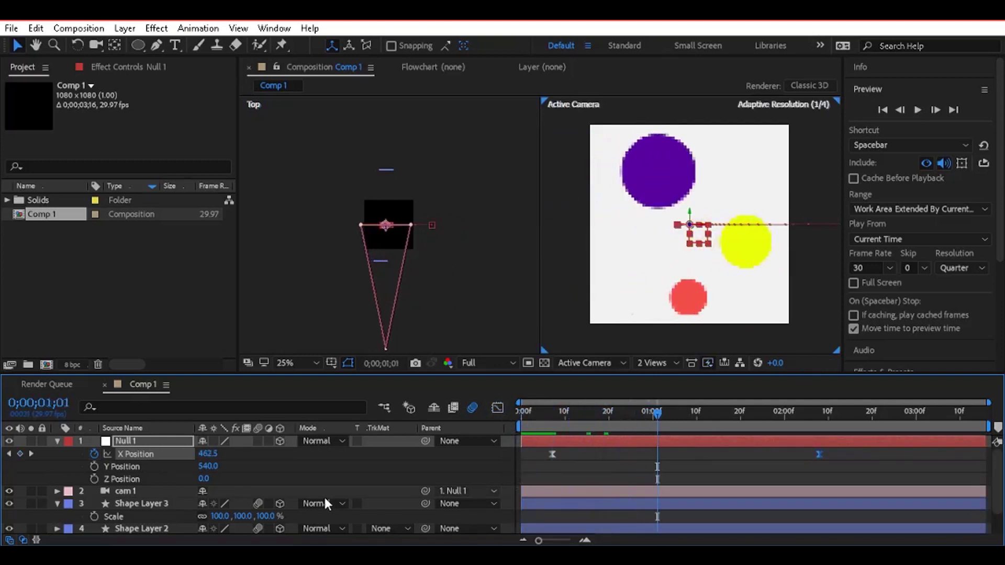
{"action": "left_click", "coordinate": [722, 491]}
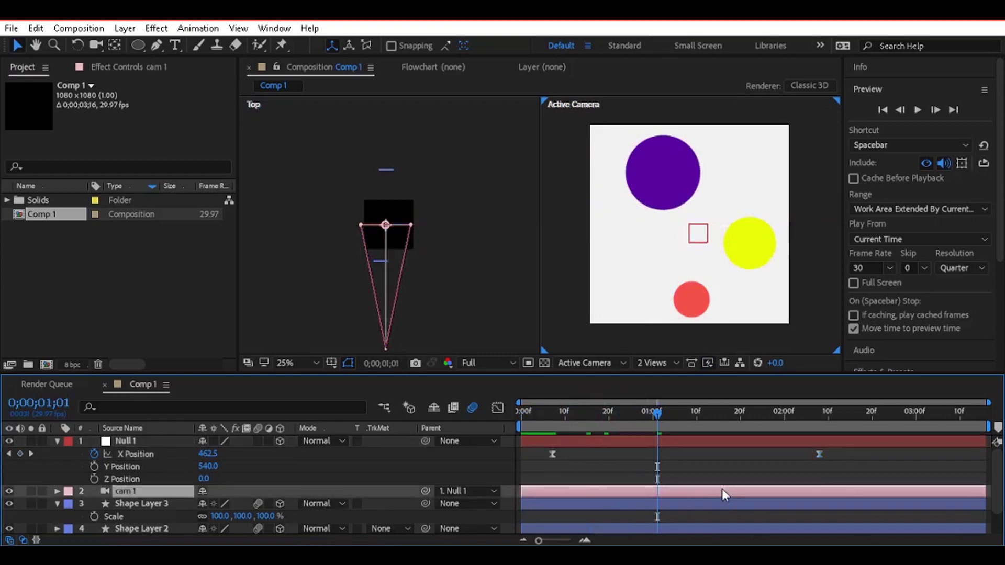
{"action": "left_click", "coordinate": [710, 414]}
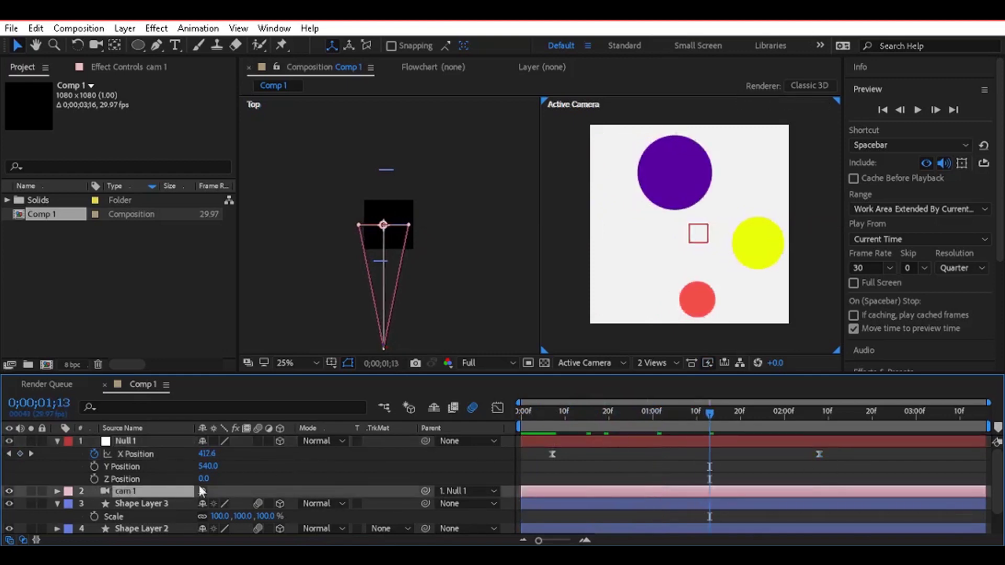
Step: Keyframe Null 1's Z Position from 0 at 1;13 to 3013 at 3;15, with Easy Ease (F9)
{"action": "left_click", "coordinate": [94, 478]}
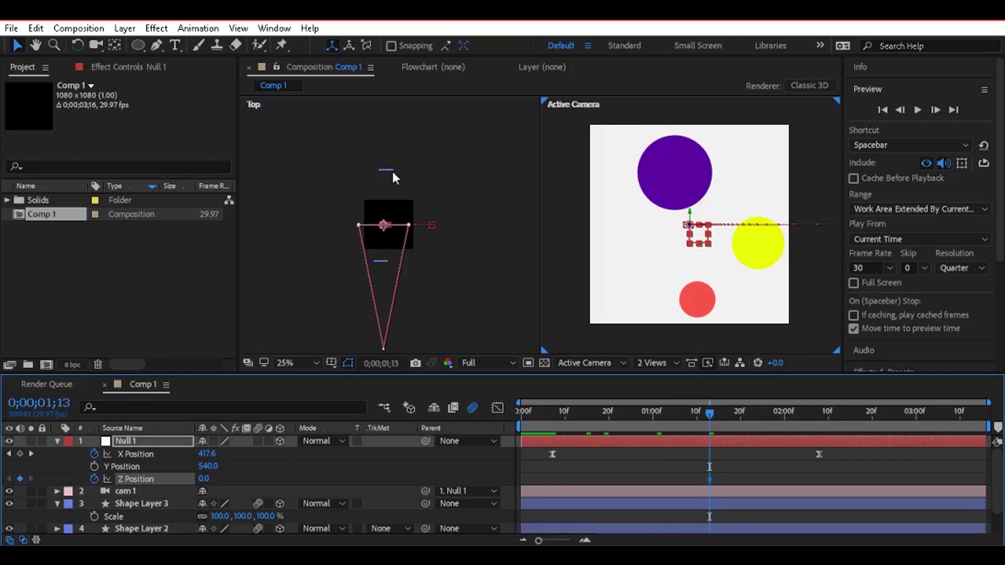
{"action": "left_click", "coordinate": [913, 418]}
{"action": "left_click", "coordinate": [982, 413]}
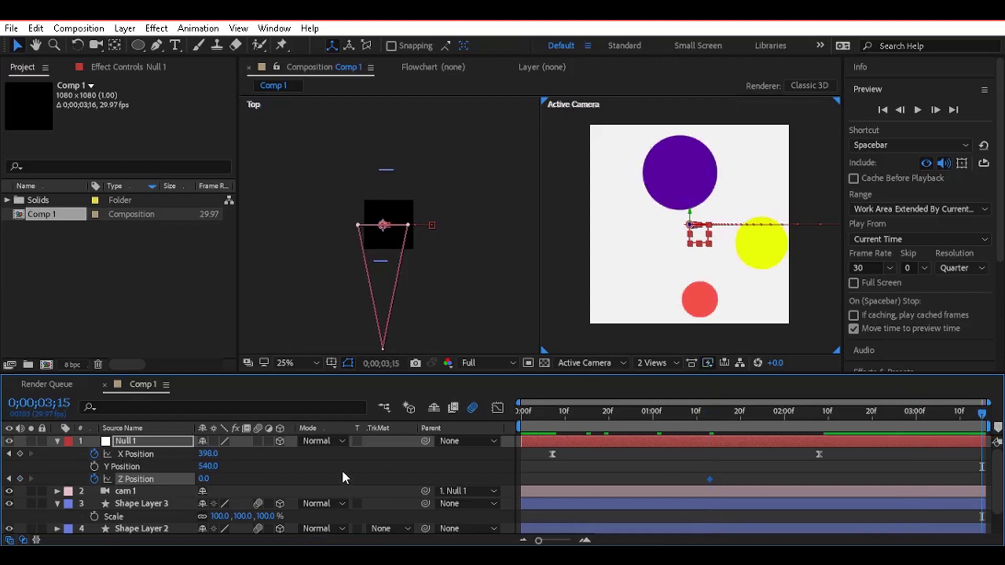
{"action": "left_click", "coordinate": [203, 480]}
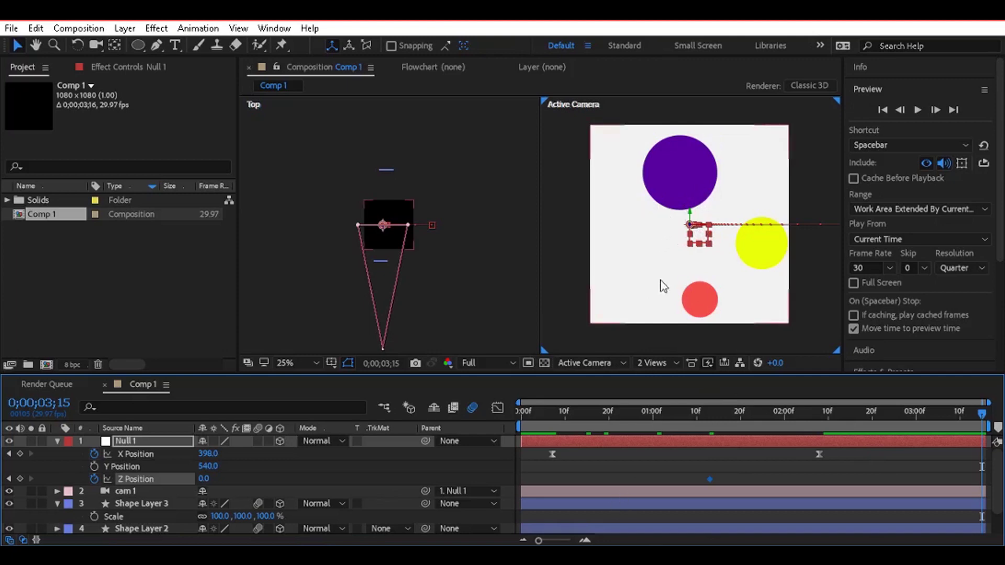
{"action": "left_click_drag", "start_coordinate": [204, 479], "coordinate": [486, 497]}
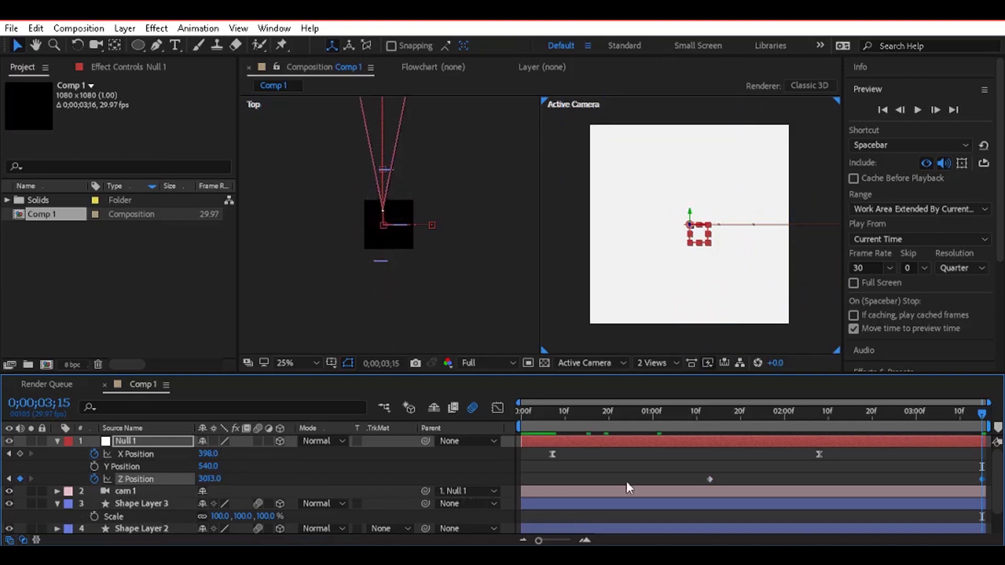
{"action": "left_click_drag", "start_coordinate": [659, 476], "coordinate": [992, 482]}
{"action": "left_click_drag", "start_coordinate": [704, 413], "coordinate": [871, 445]}
{"action": "key", "text": "j"}
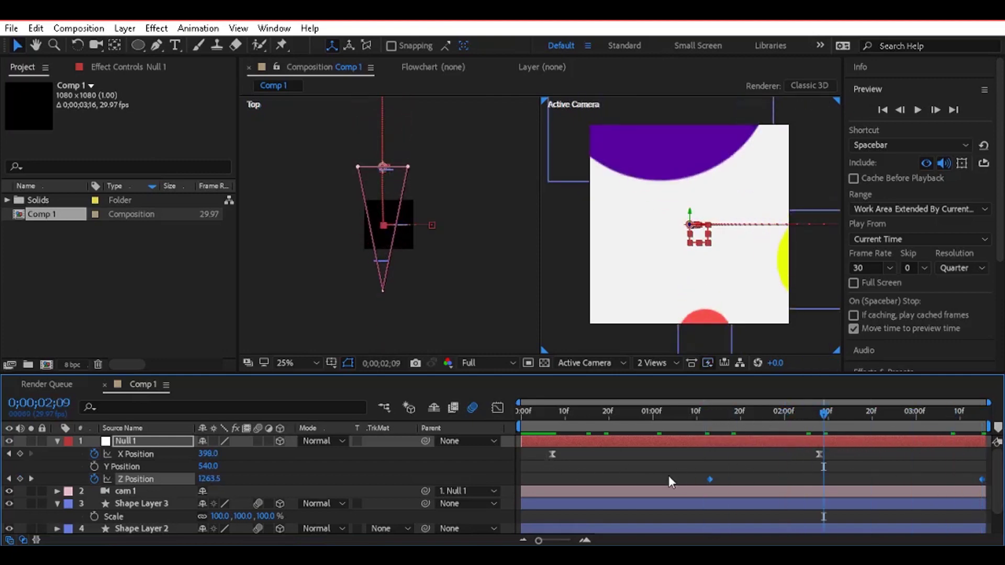
{"action": "left_click_drag", "start_coordinate": [832, 475], "coordinate": [962, 480]}
{"action": "key", "text": "F9"}
Step: Bend the Z Position curve to stay near 0, then surge to 3013, and preview
{"action": "left_click", "coordinate": [497, 408]}
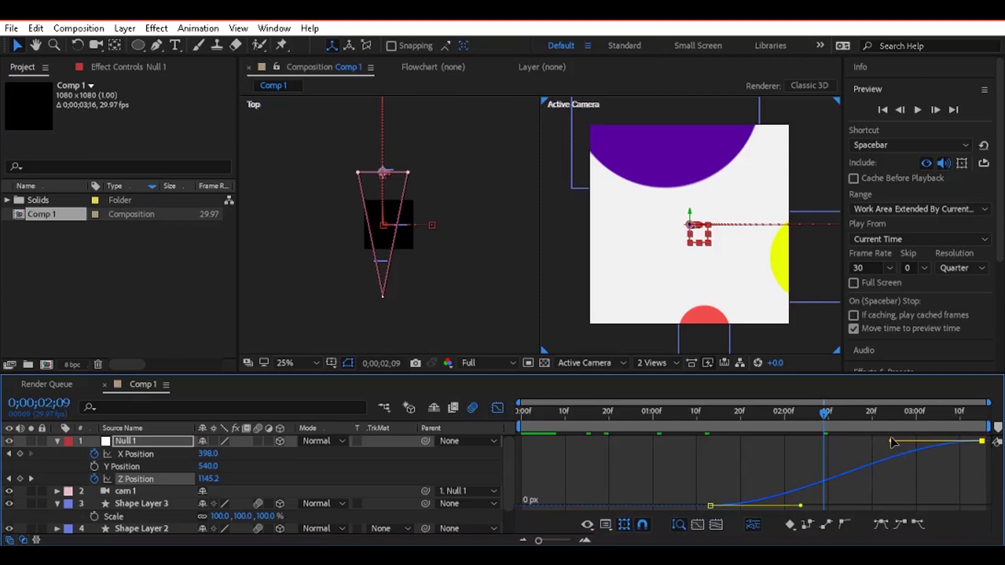
{"action": "left_click_drag", "start_coordinate": [892, 442], "coordinate": [980, 505]}
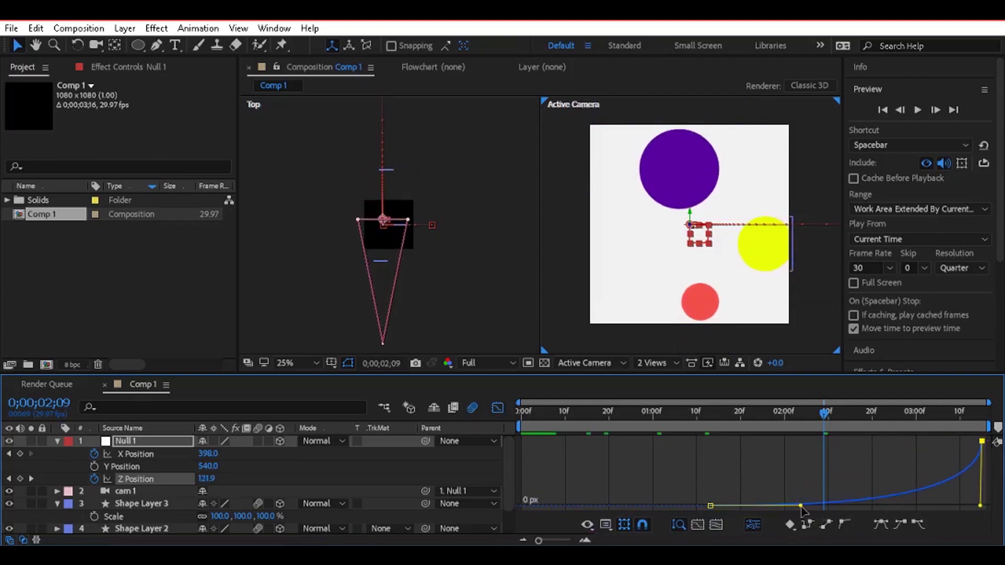
{"action": "left_click_drag", "start_coordinate": [800, 506], "coordinate": [957, 518]}
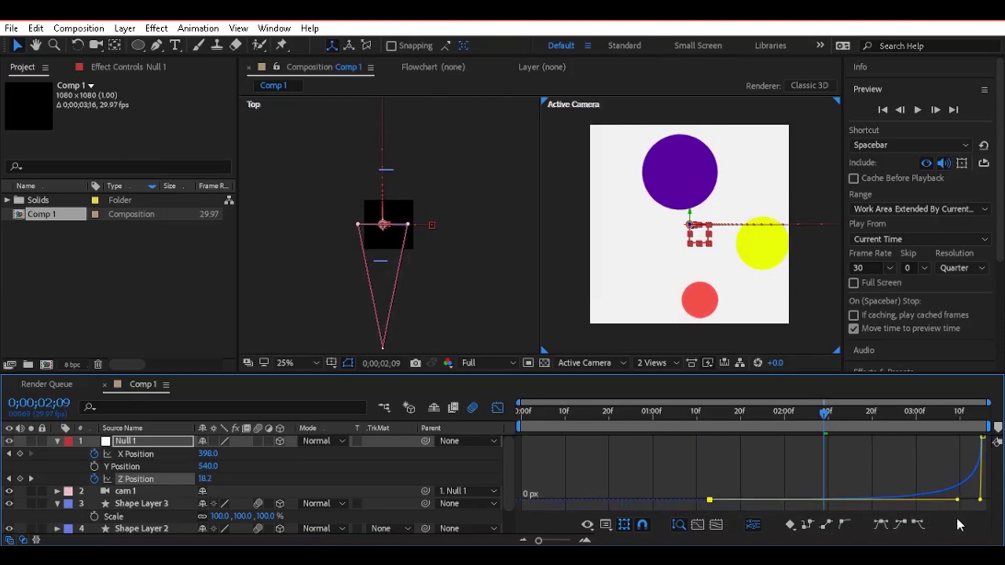
{"action": "left_click_drag", "start_coordinate": [779, 425], "coordinate": [491, 419]}
{"action": "left_click", "coordinate": [497, 407]}
{"action": "key", "text": "space"}
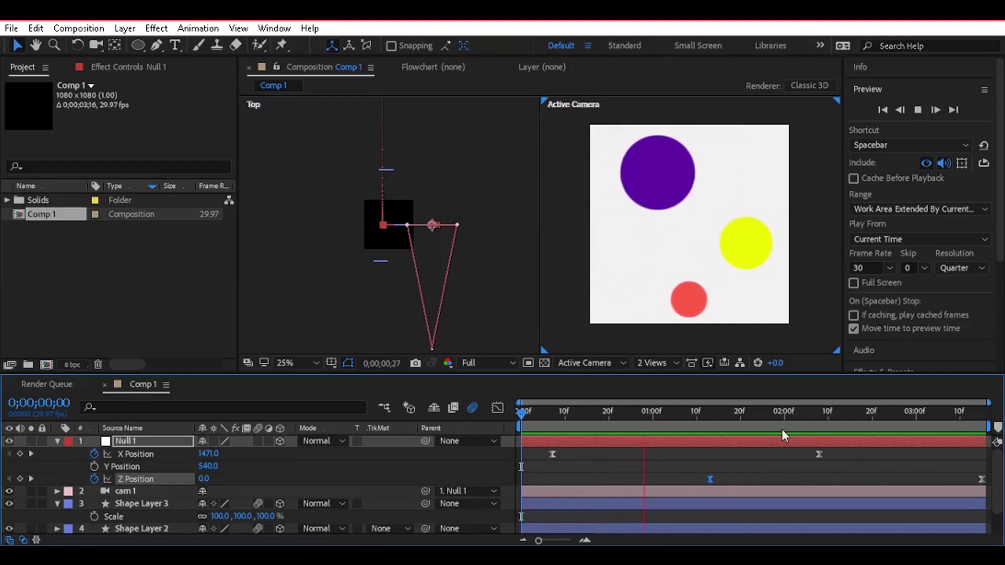
{"action": "key", "text": "space"}
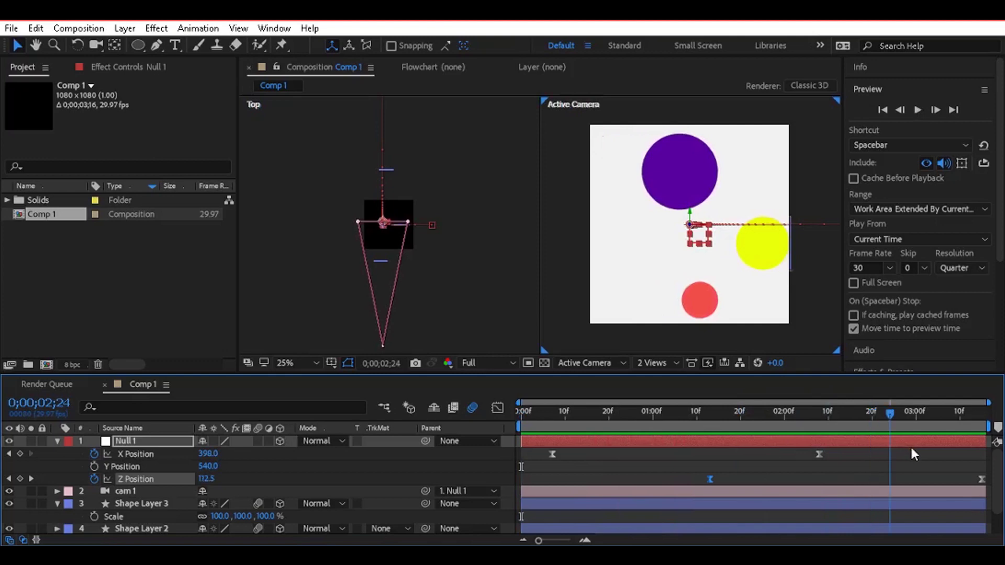
{"action": "mouse_move", "coordinate": [913, 453]}
{"action": "left_mouse_down"}
{"action": "mouse_move", "coordinate": [929, 449]}
{"action": "mouse_move", "coordinate": [992, 480]}
{"action": "mouse_move", "coordinate": [905, 474]}
{"action": "mouse_move", "coordinate": [901, 462]}
{"action": "mouse_move", "coordinate": [916, 463]}
{"action": "left_mouse_up"}
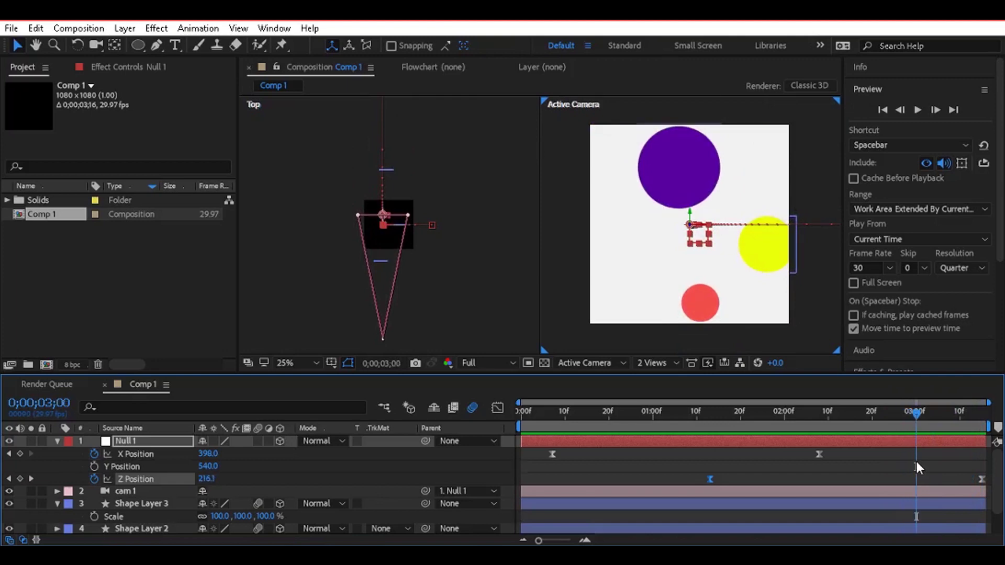
{"action": "left_click_drag", "start_coordinate": [720, 419], "coordinate": [495, 425]}
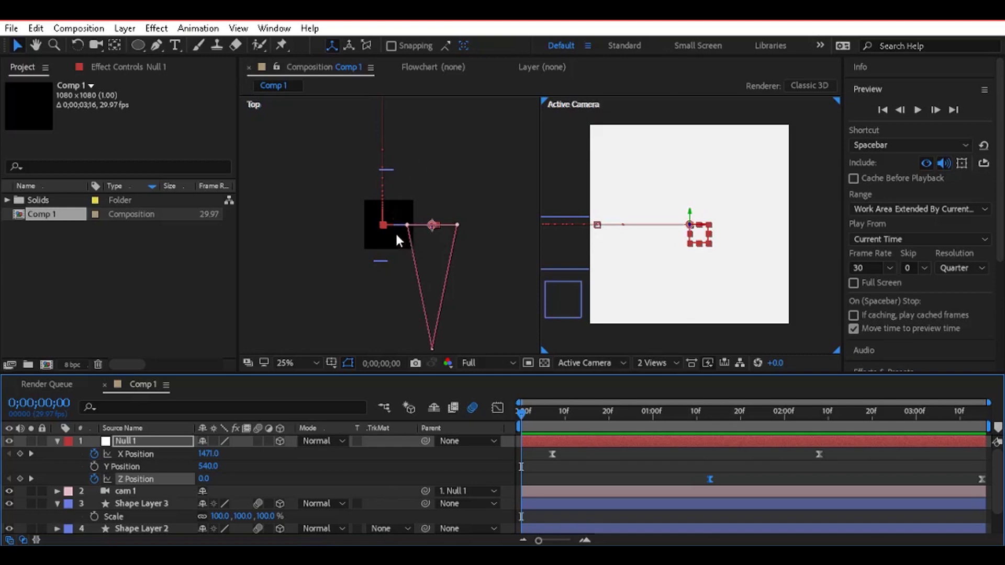
{"action": "left_click_drag", "start_coordinate": [616, 416], "coordinate": [733, 424]}
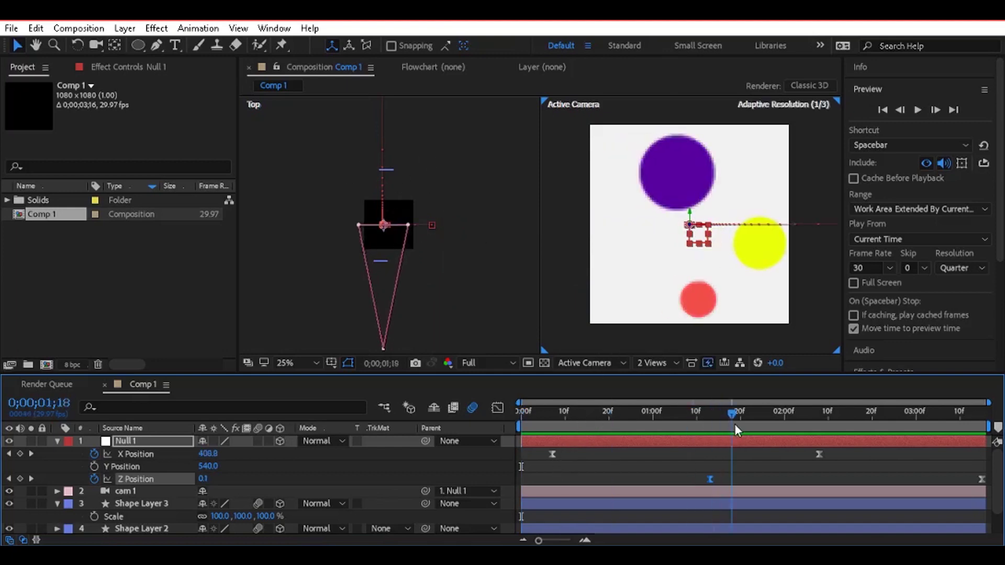
{"action": "left_click", "coordinate": [656, 503]}
{"action": "scroll", "coordinate": [261, 478], "scroll_direction": "down", "scroll_amount": 2}
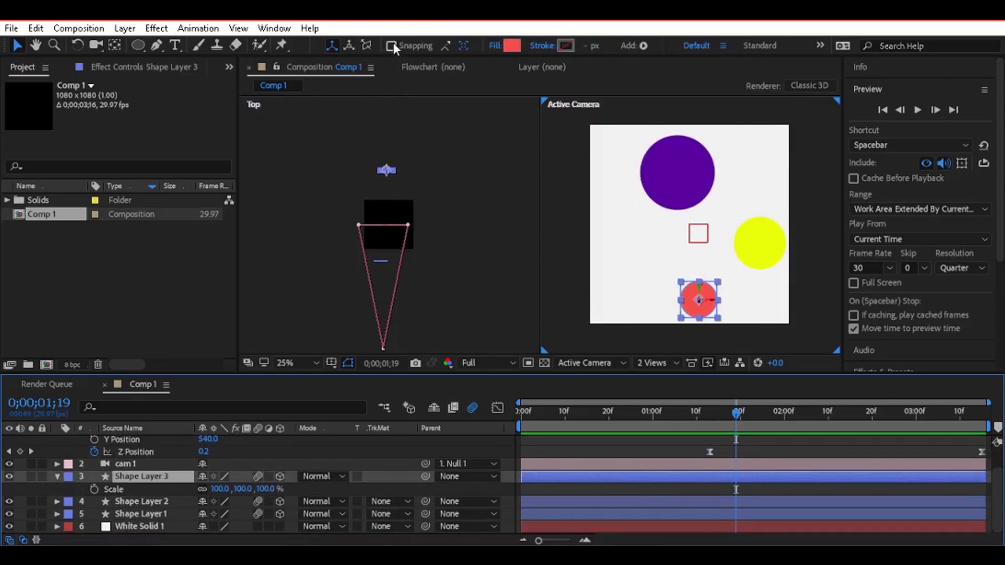
{"action": "left_click", "coordinate": [675, 181]}
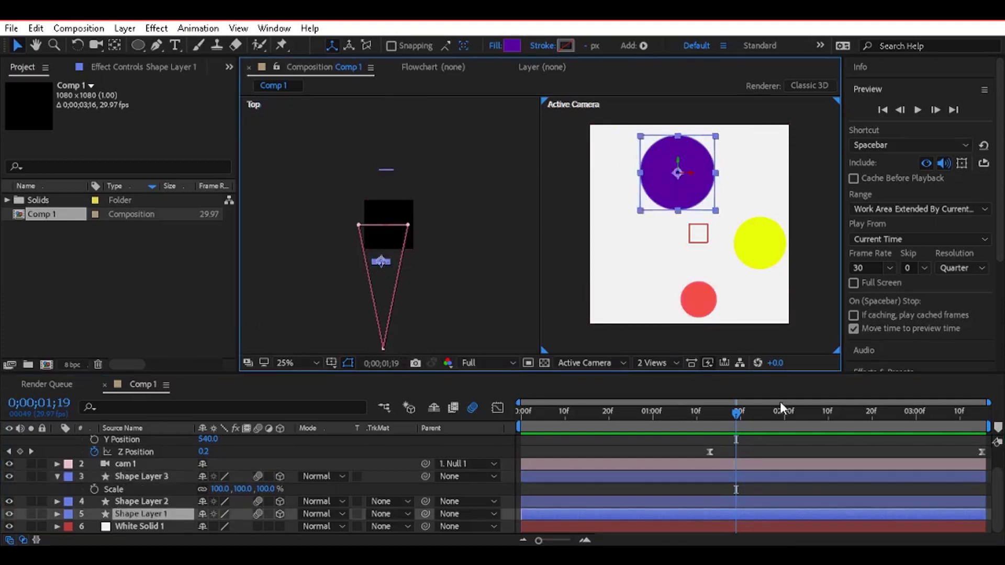
{"action": "left_click", "coordinate": [798, 486]}
{"action": "scroll", "coordinate": [796, 477], "scroll_direction": "up", "scroll_amount": 2}
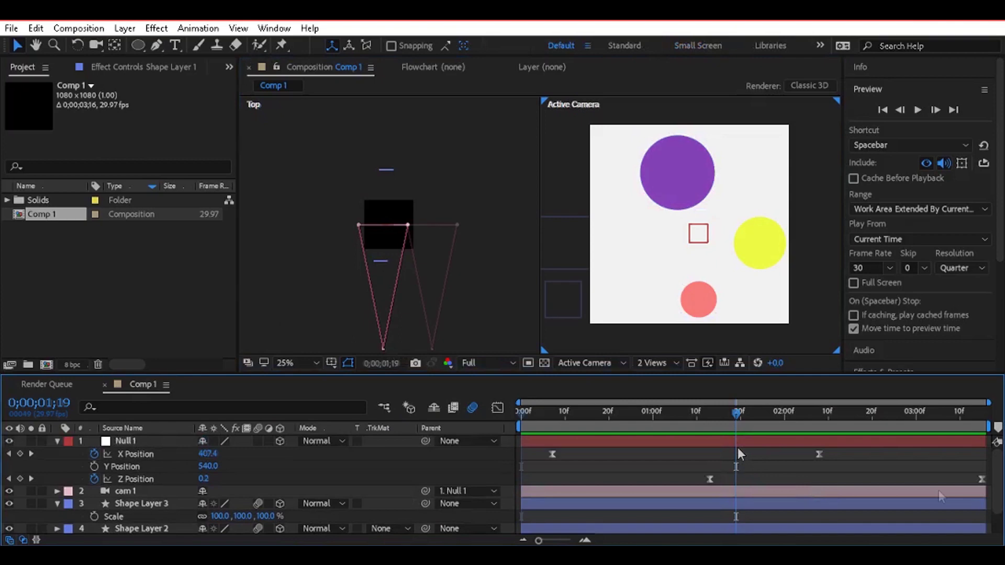
{"action": "key", "text": "Home"}
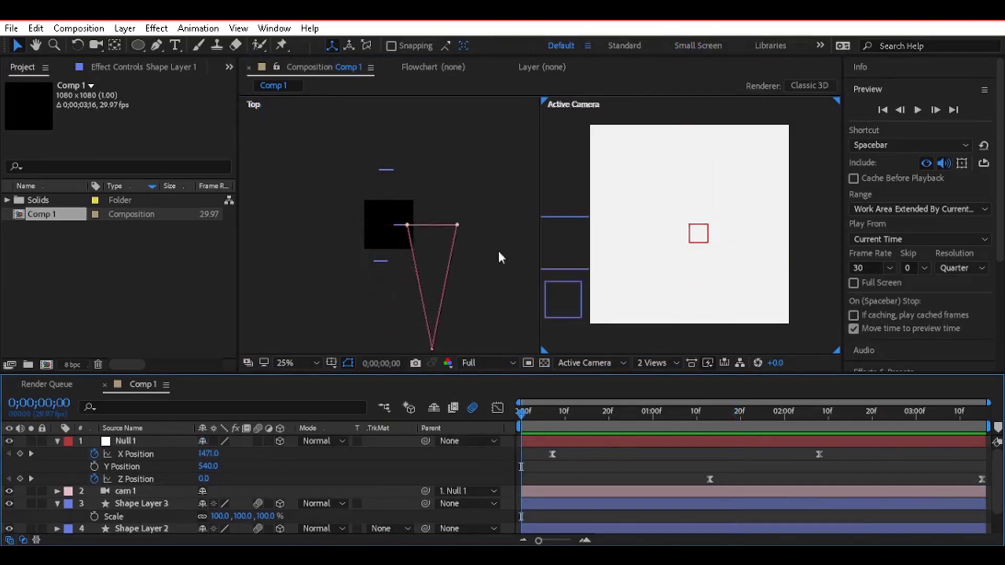
{"action": "left_click_drag", "start_coordinate": [571, 411], "coordinate": [737, 439]}
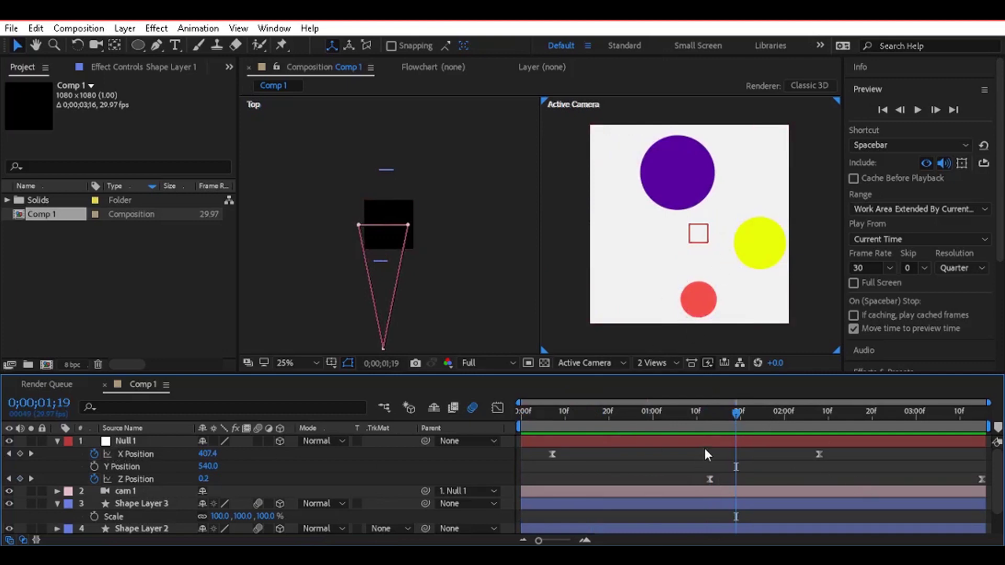
{"action": "left_click_drag", "start_coordinate": [711, 432], "coordinate": [506, 421]}
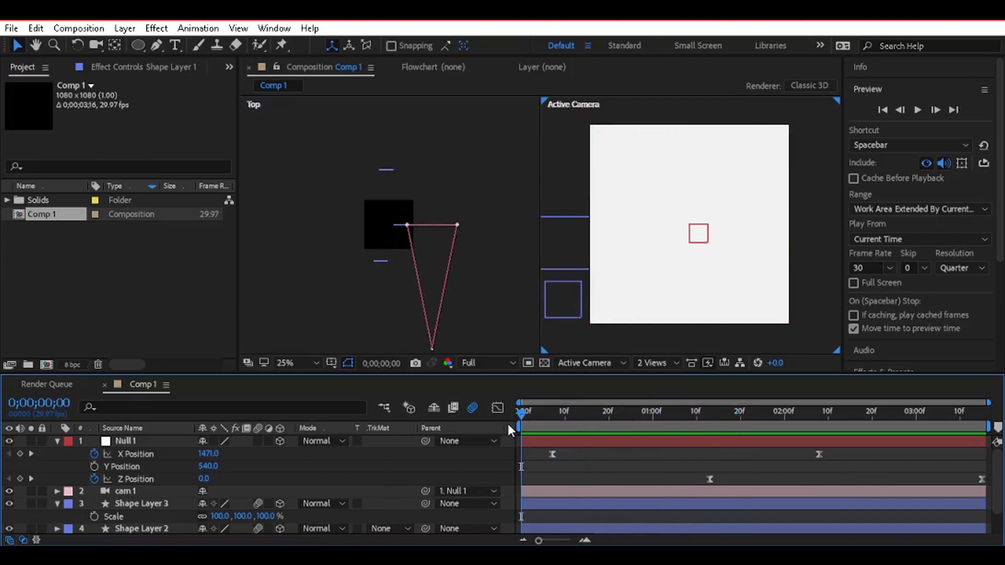
Step: Key Null 1's Y Position at 780 on frame 0, settling to 540 a couple of frames later
{"action": "left_click_drag", "start_coordinate": [554, 436], "coordinate": [494, 442]}
{"action": "left_click", "coordinate": [574, 415]}
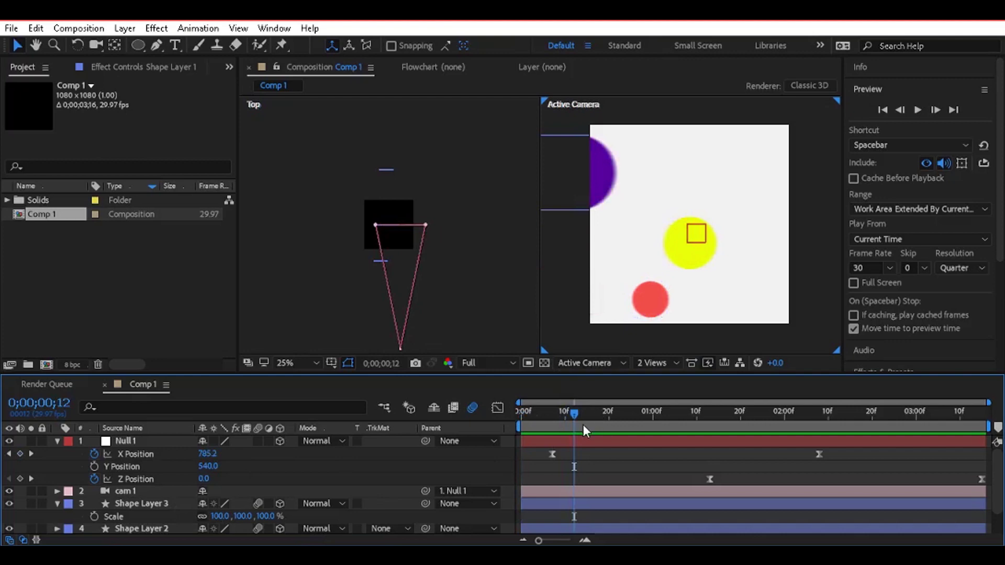
{"action": "left_click", "coordinate": [520, 419]}
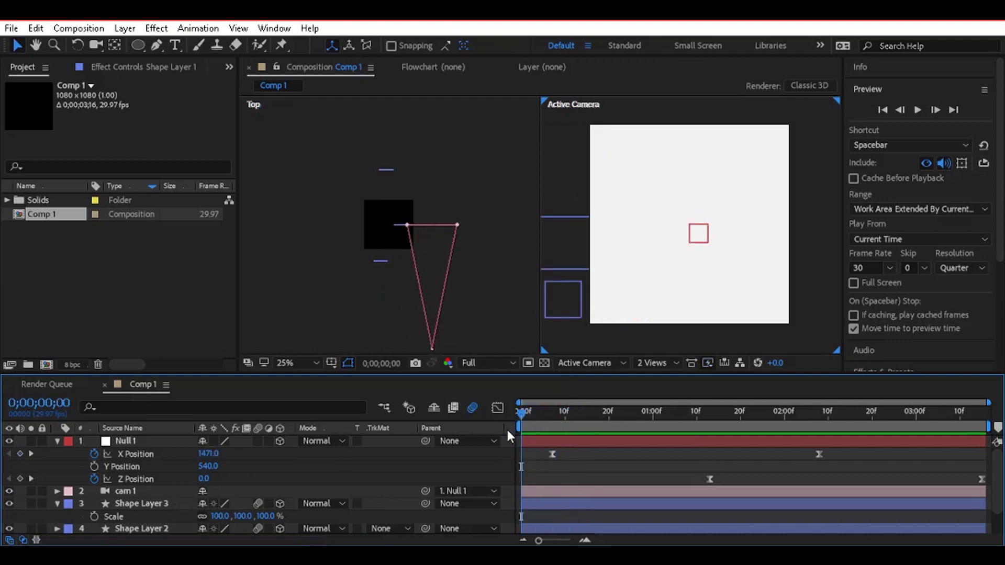
{"action": "left_click", "coordinate": [94, 467]}
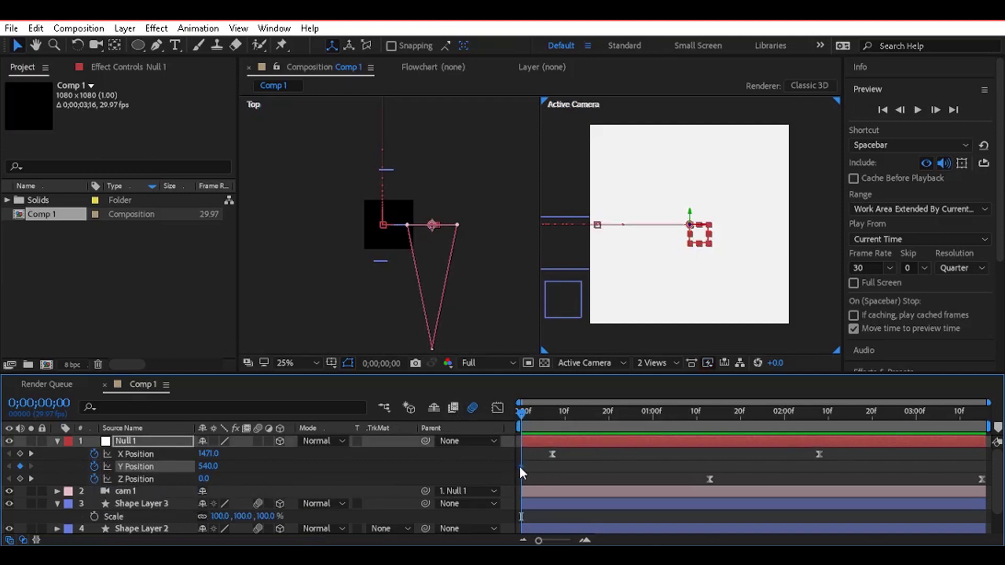
{"action": "mouse_move", "coordinate": [520, 468]}
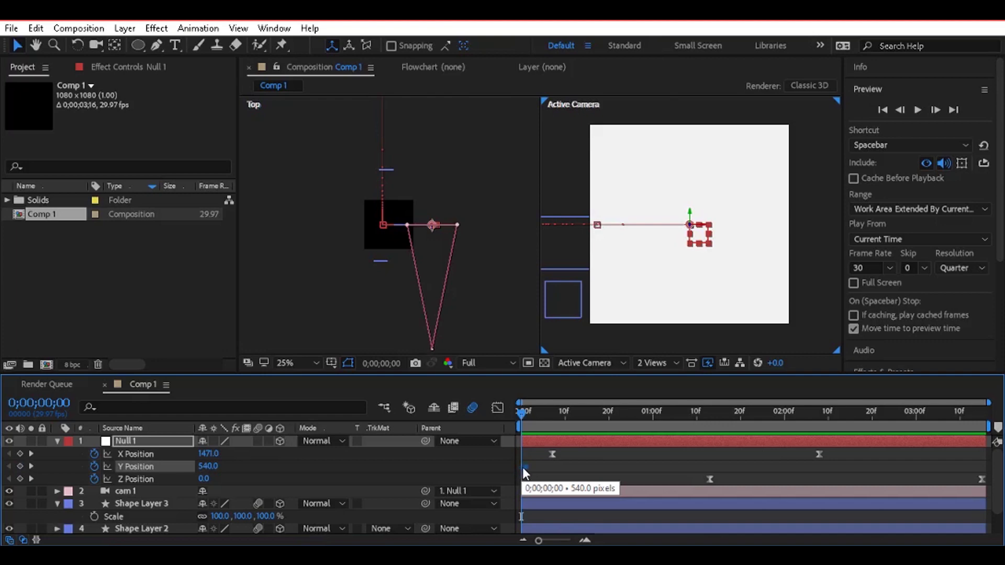
{"action": "left_click", "coordinate": [393, 481]}
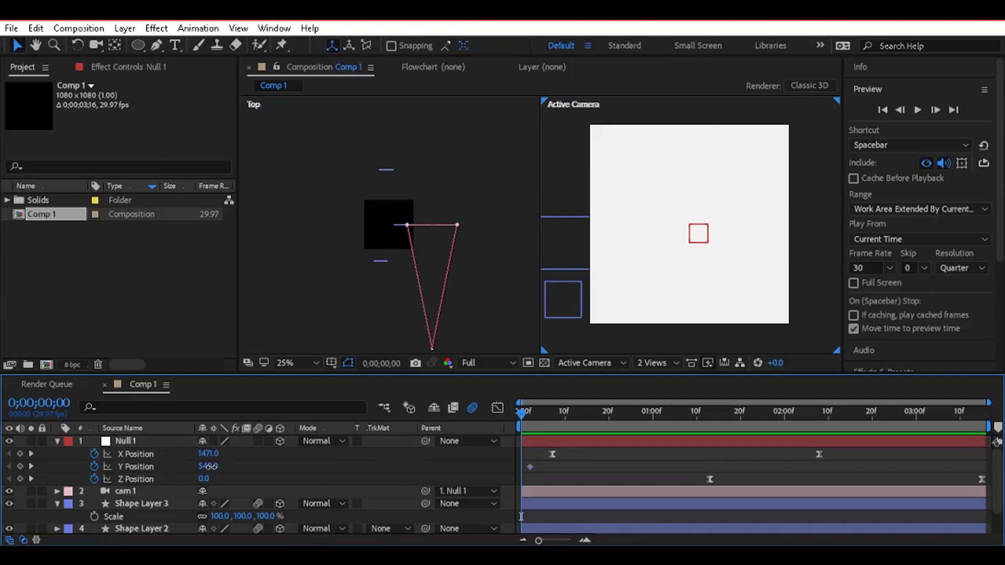
{"action": "left_click_drag", "start_coordinate": [209, 466], "coordinate": [201, 466]}
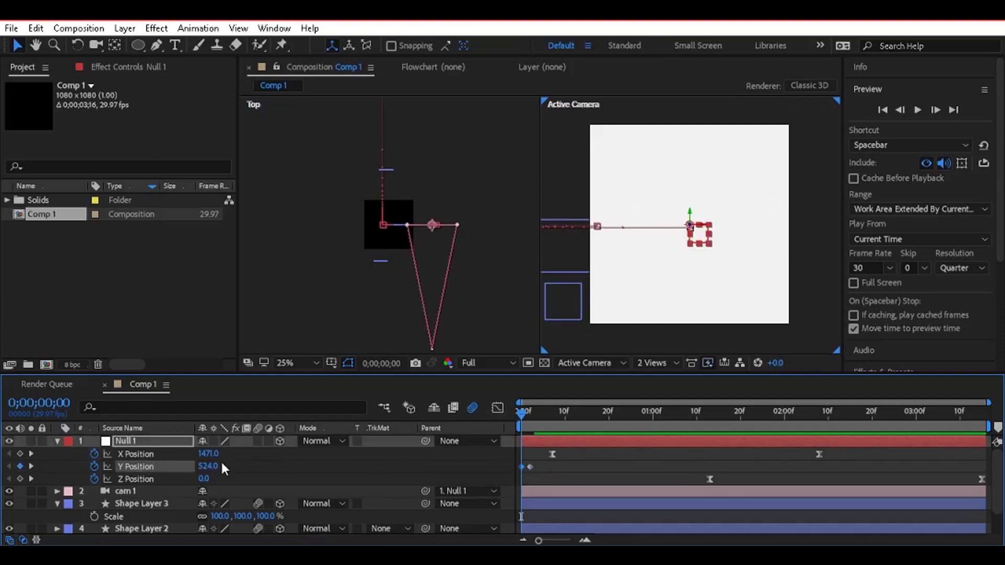
{"action": "left_click_drag", "start_coordinate": [209, 465], "coordinate": [340, 466]}
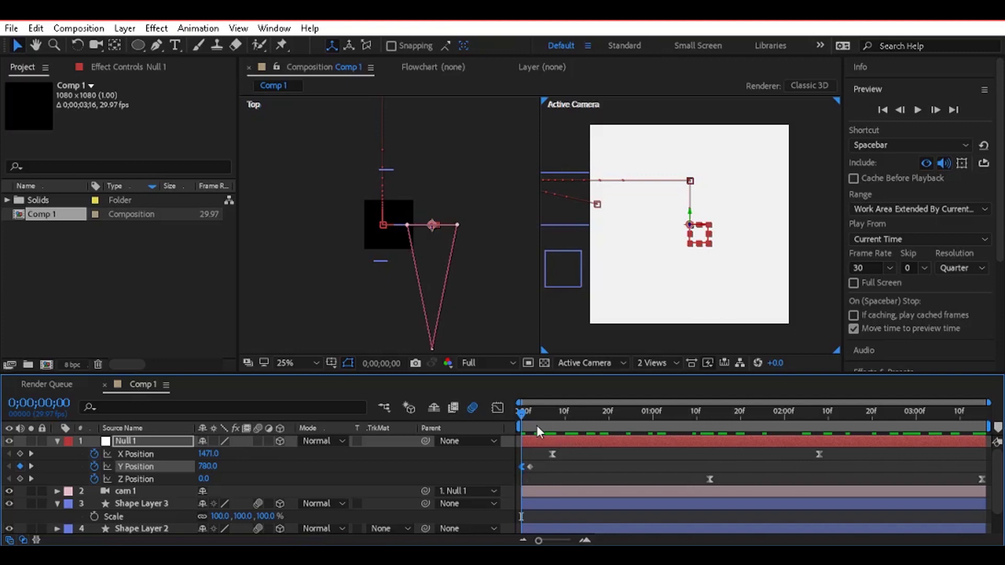
{"action": "key", "text": "Page_Down"}
{"action": "key", "text": "Page_Down"}
{"action": "left_click_drag", "start_coordinate": [557, 431], "coordinate": [504, 434]}
Step: Paste the bounce-shake expression (amp 5.0, freq 2.0, decay 4.0) onto Null 1's Y Position and preview
{"action": "left_click", "coordinate": [94, 467], "text": "alt"}
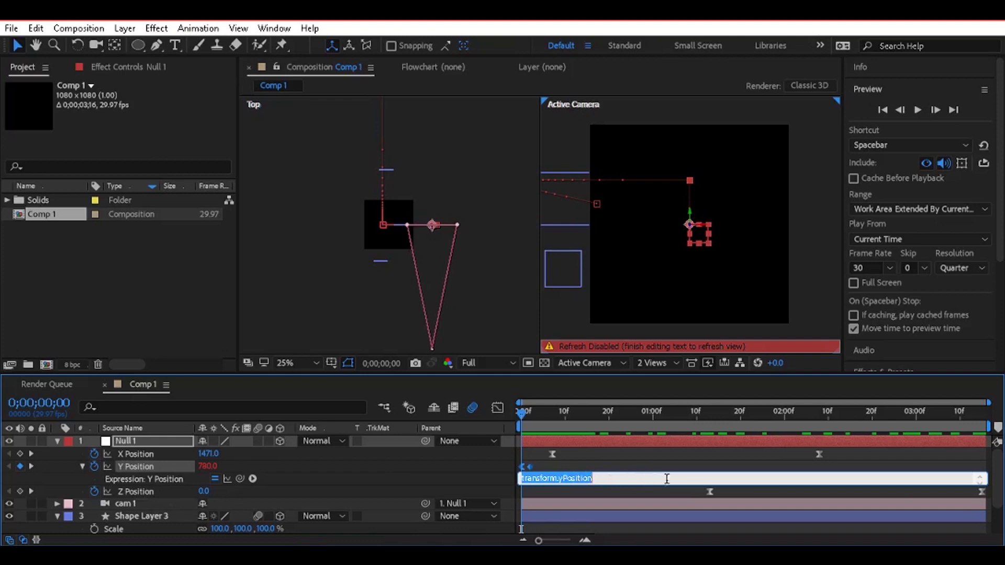
{"action": "key", "text": "ctrl+v"}
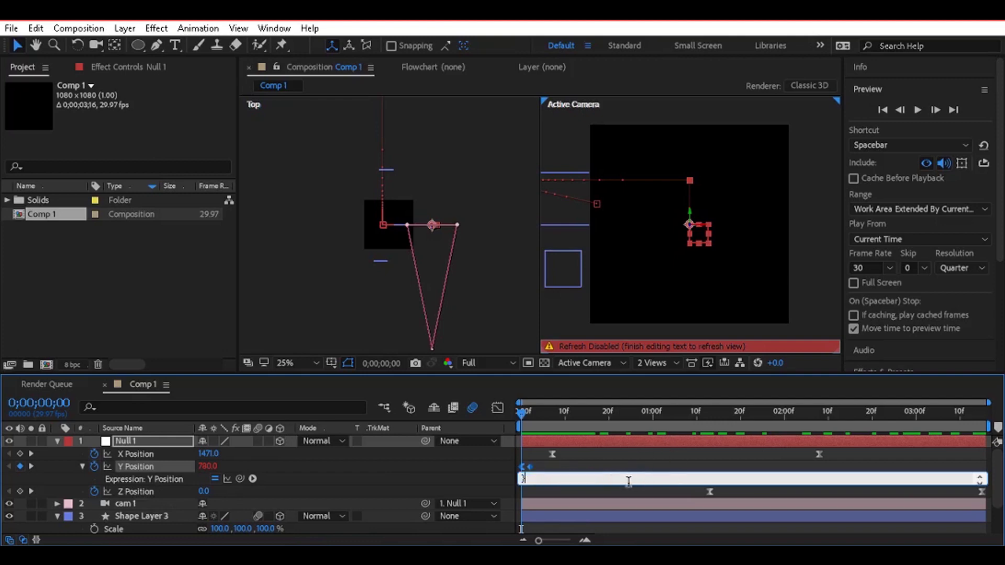
{"action": "left_click", "coordinate": [629, 470]}
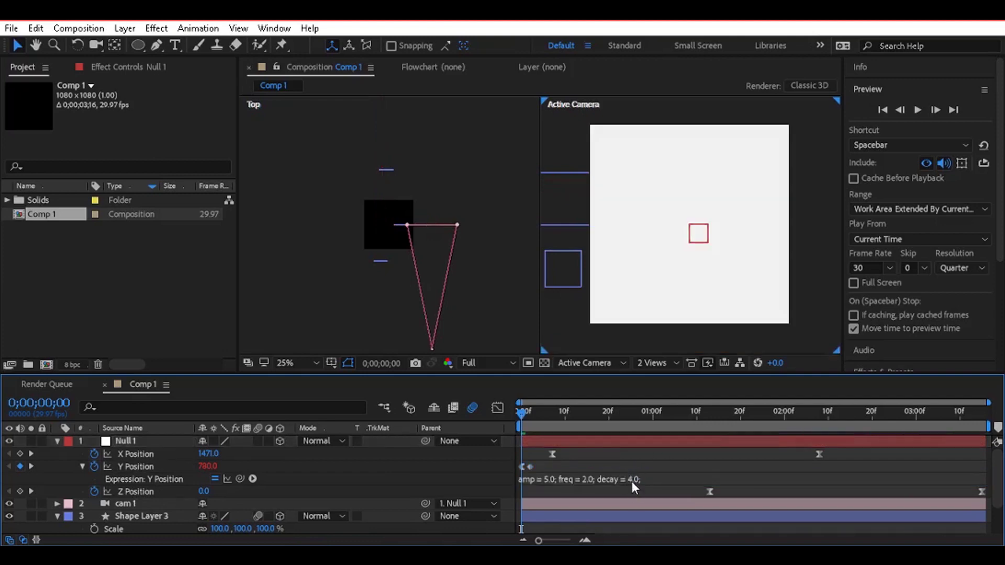
{"action": "left_click", "coordinate": [632, 482]}
{"action": "left_click", "coordinate": [616, 457]}
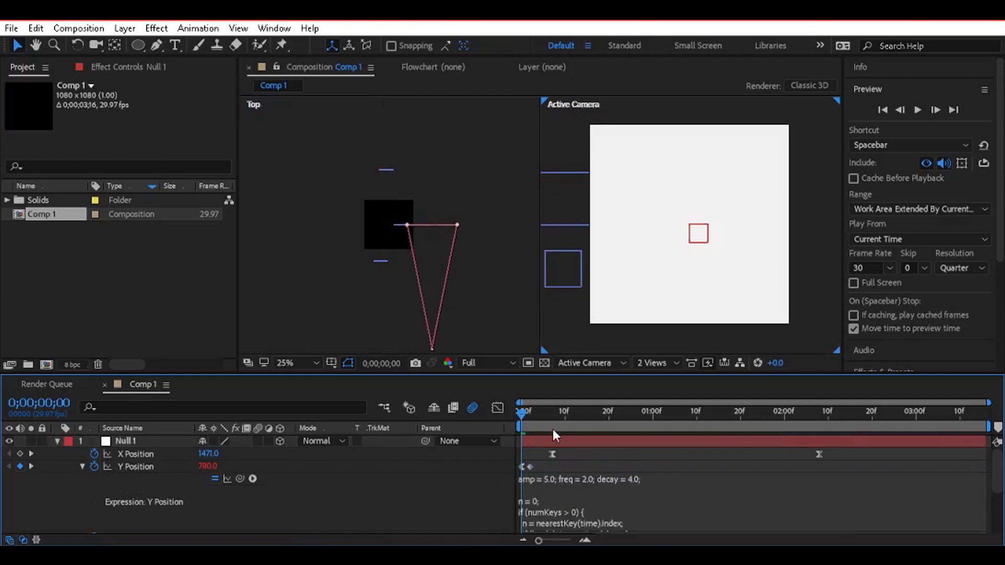
{"action": "key", "text": "space"}
{"action": "key", "text": "space"}
{"action": "key", "text": "space"}
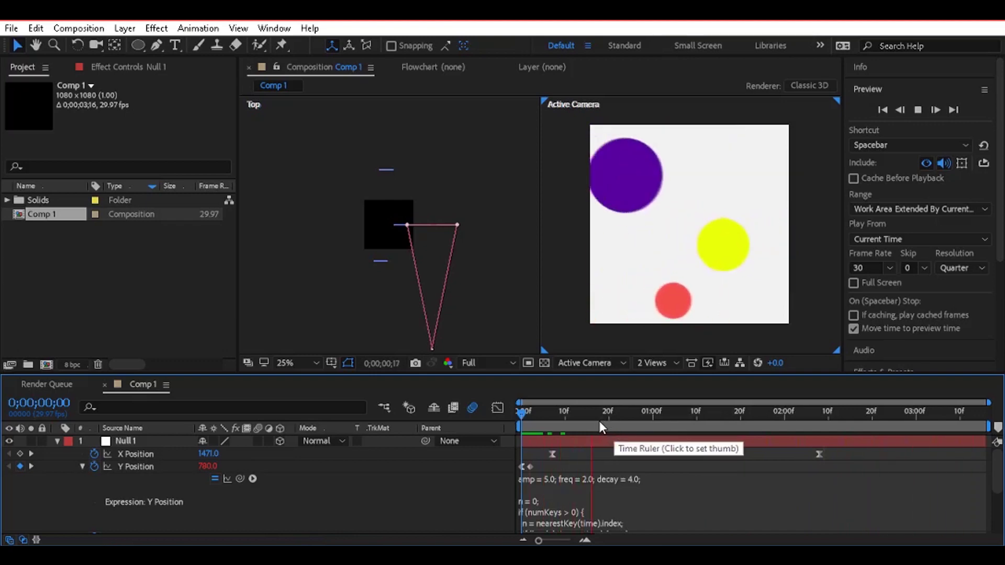
Step: Stop the bounce preview at frame 1;24 and select Shape Layer 3, the red circle
{"action": "key", "text": "space"}
{"action": "left_click", "coordinate": [758, 428]}
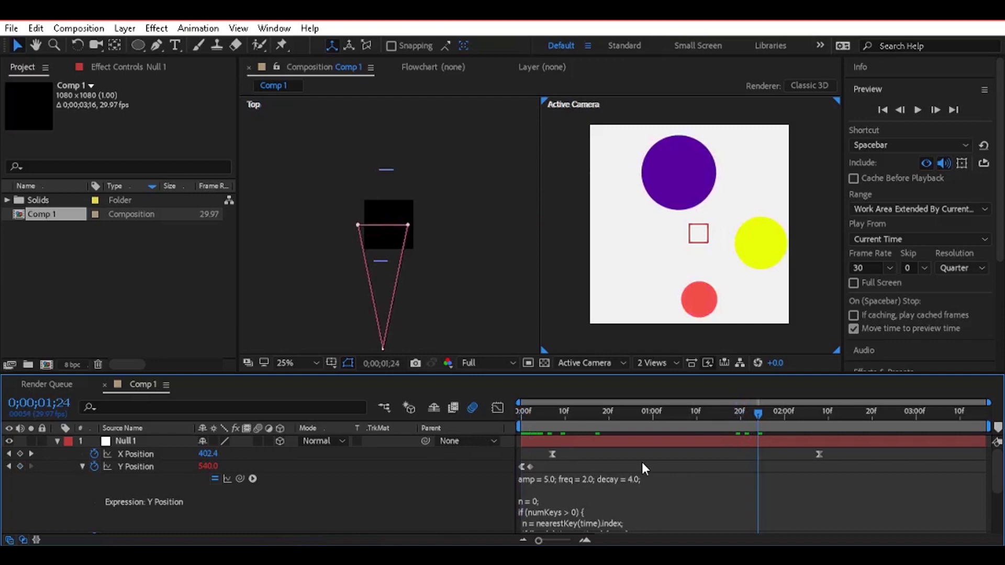
{"action": "left_click", "coordinate": [717, 516]}
{"action": "left_click", "coordinate": [717, 505]}
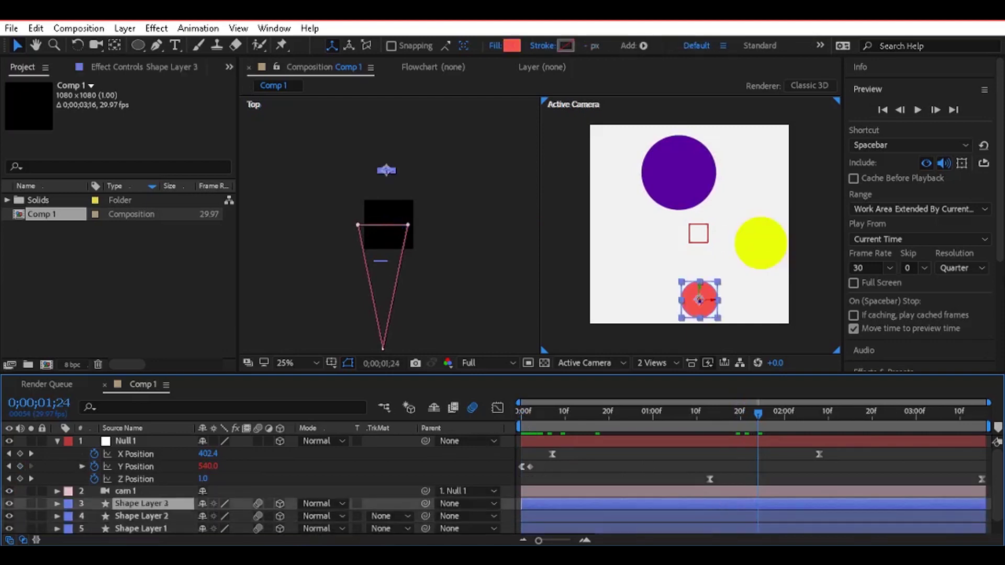
{"action": "scroll", "coordinate": [929, 278], "scroll_direction": "down", "scroll_amount": 3}
Step: Give Shape Layer 3 Drop Shadows at 135°/24/116 and 315°/80/1698, then preview the scene
{"action": "left_click", "coordinate": [890, 265]}
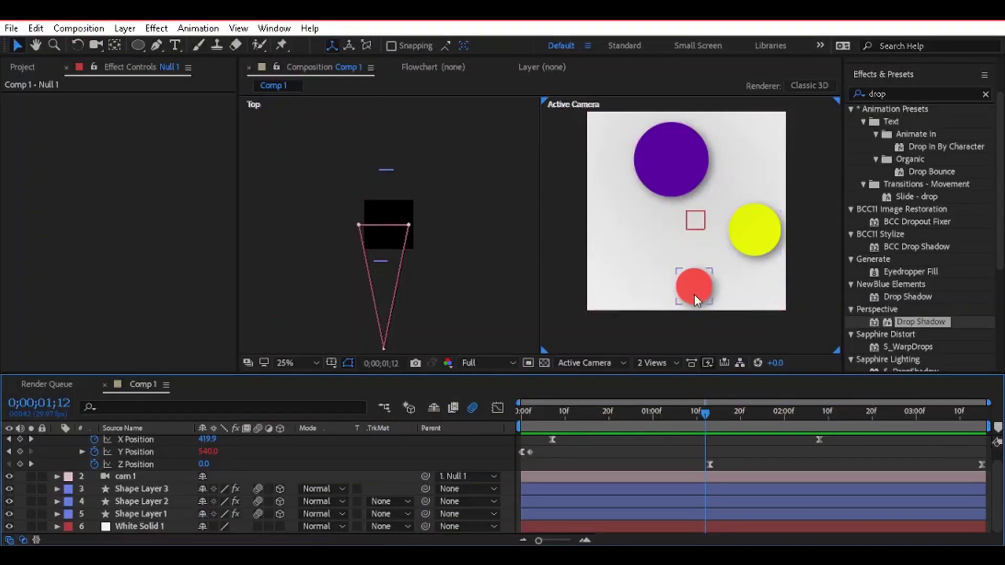
{"action": "left_click", "coordinate": [687, 490]}
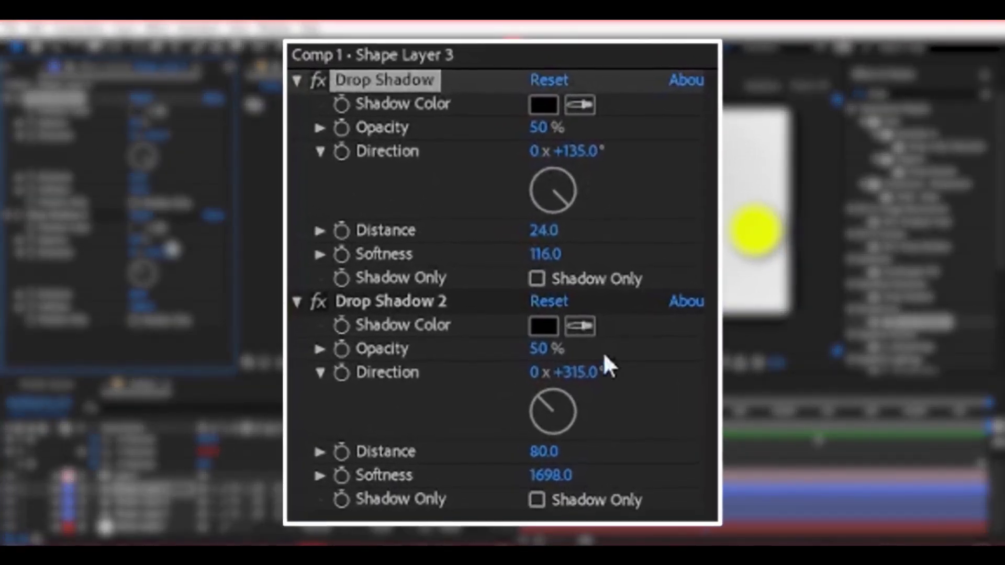
{"action": "left_click", "coordinate": [448, 305]}
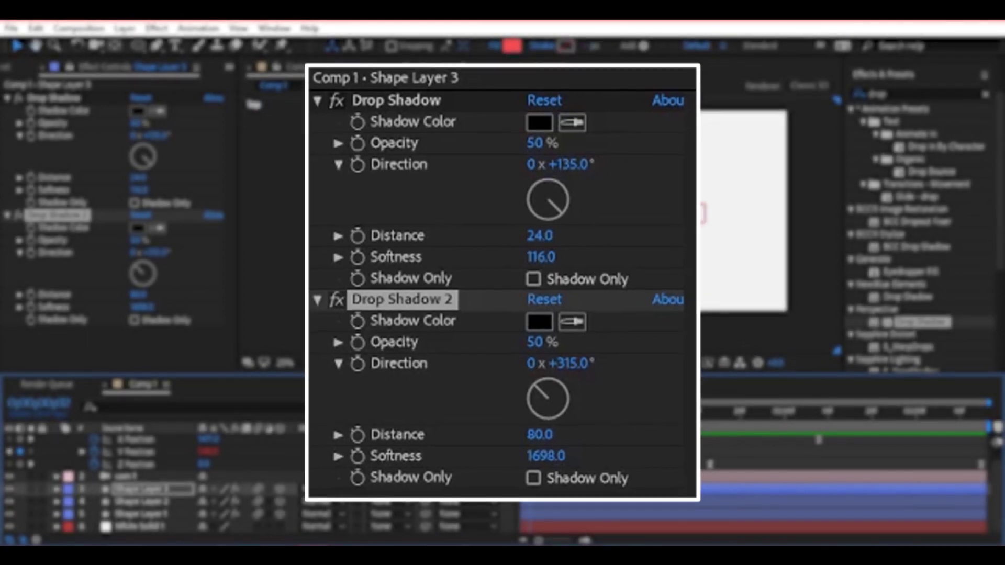
{"action": "key", "text": "space"}
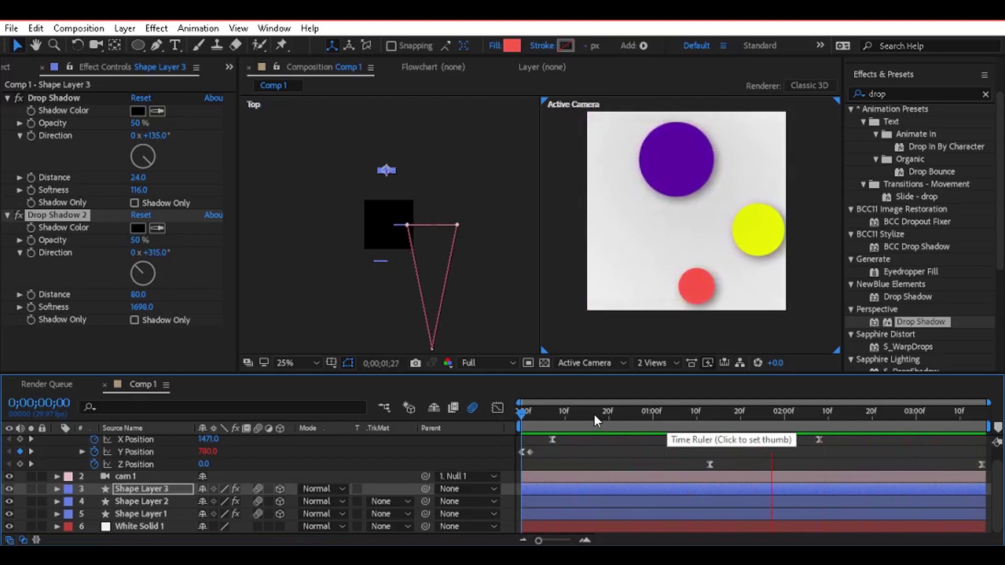
{"action": "key", "text": "space"}
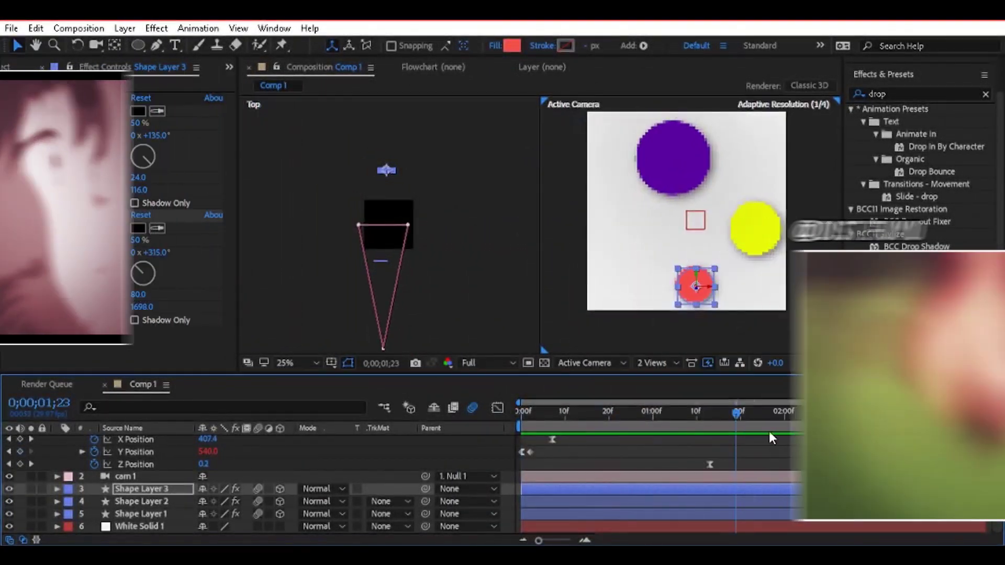
{"action": "left_click_drag", "start_coordinate": [773, 431], "coordinate": [797, 431]}
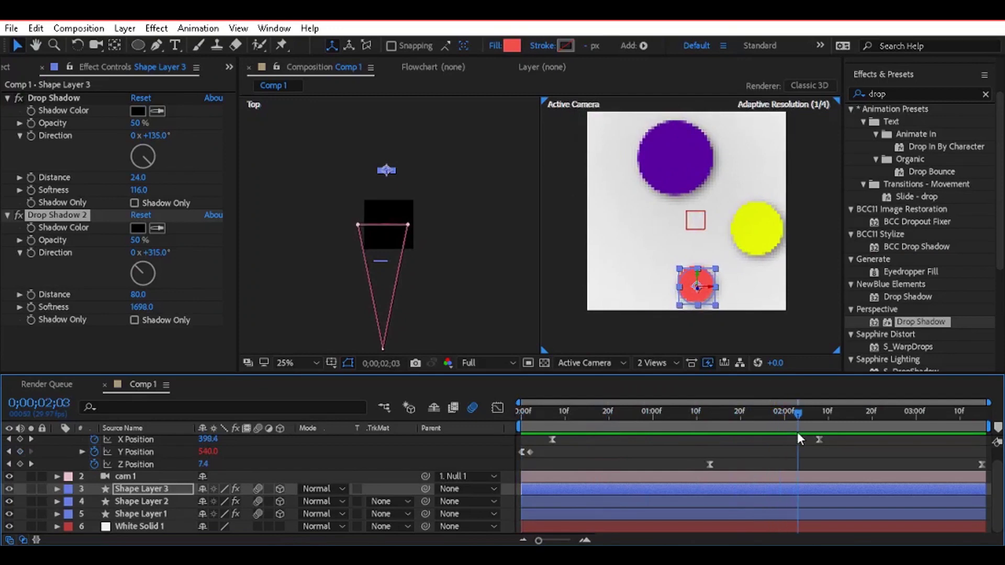